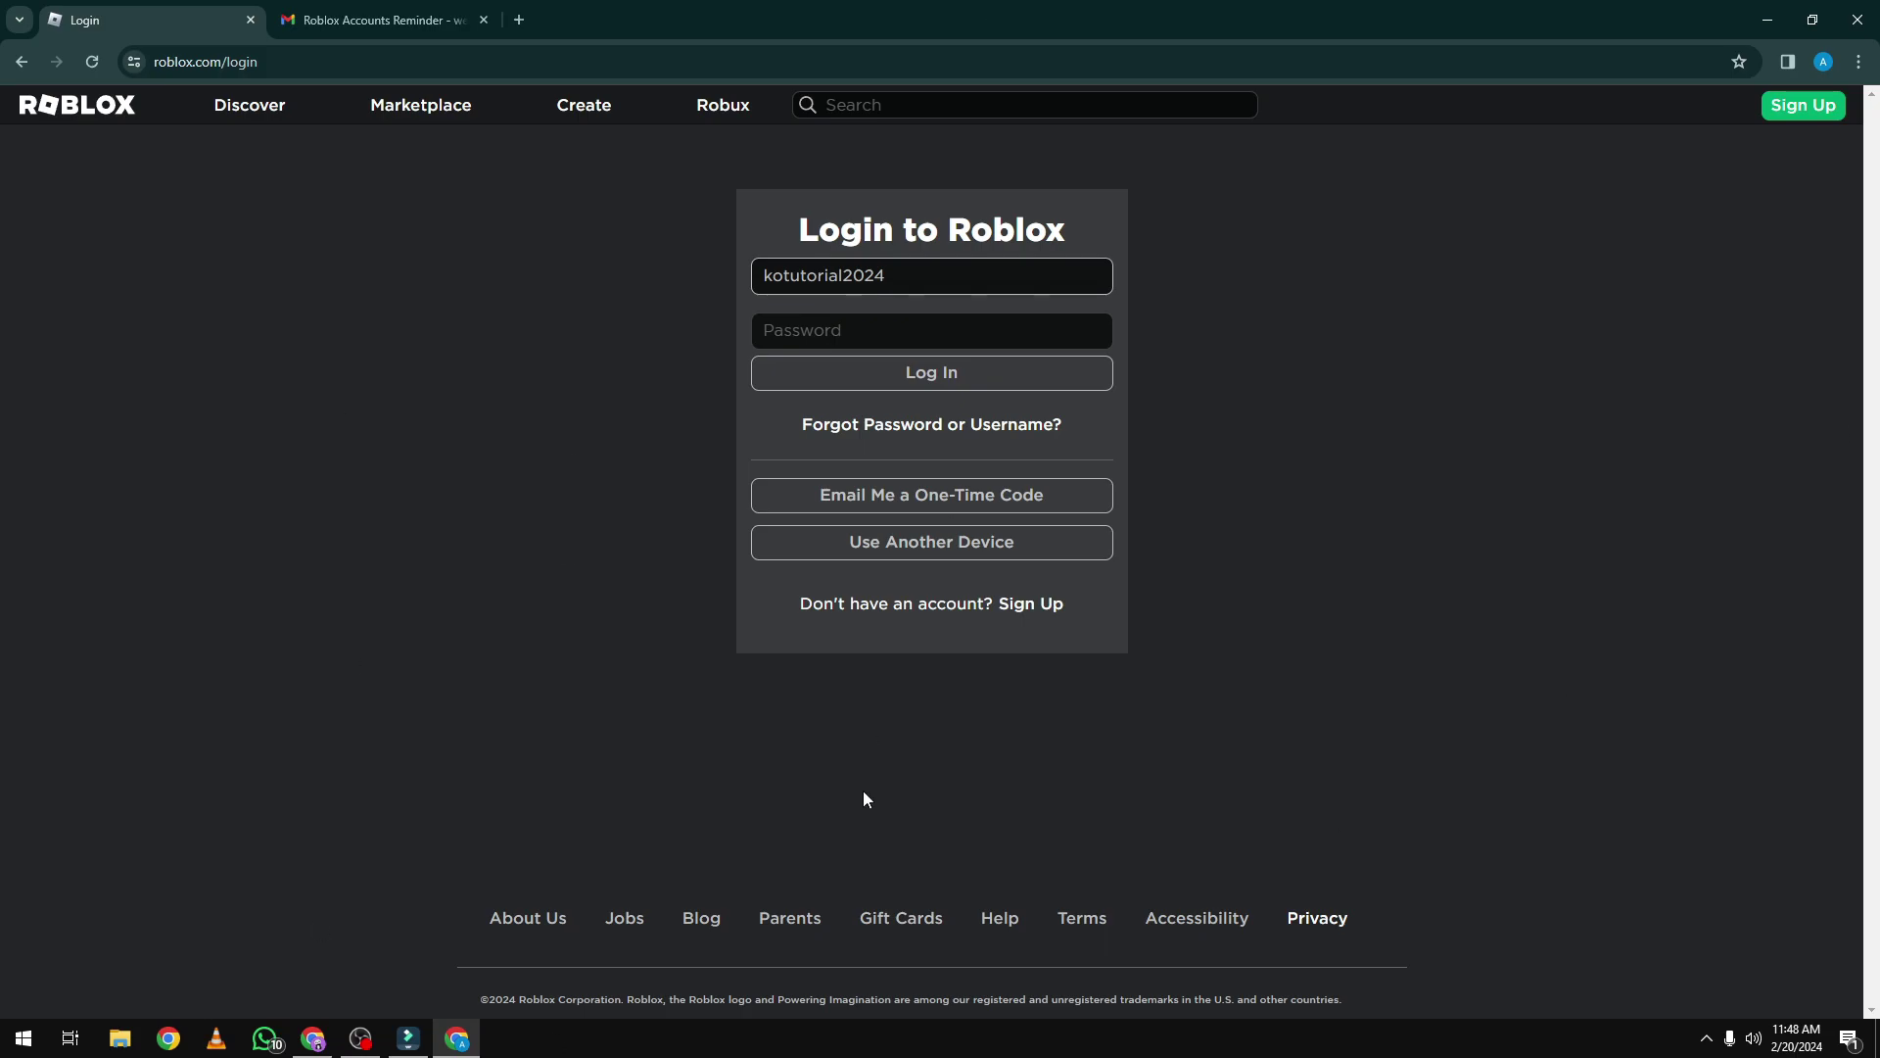
- Close the Gmail tab, then search Google for "roblox" in a new tab and open the official Roblox website
click(483, 21)
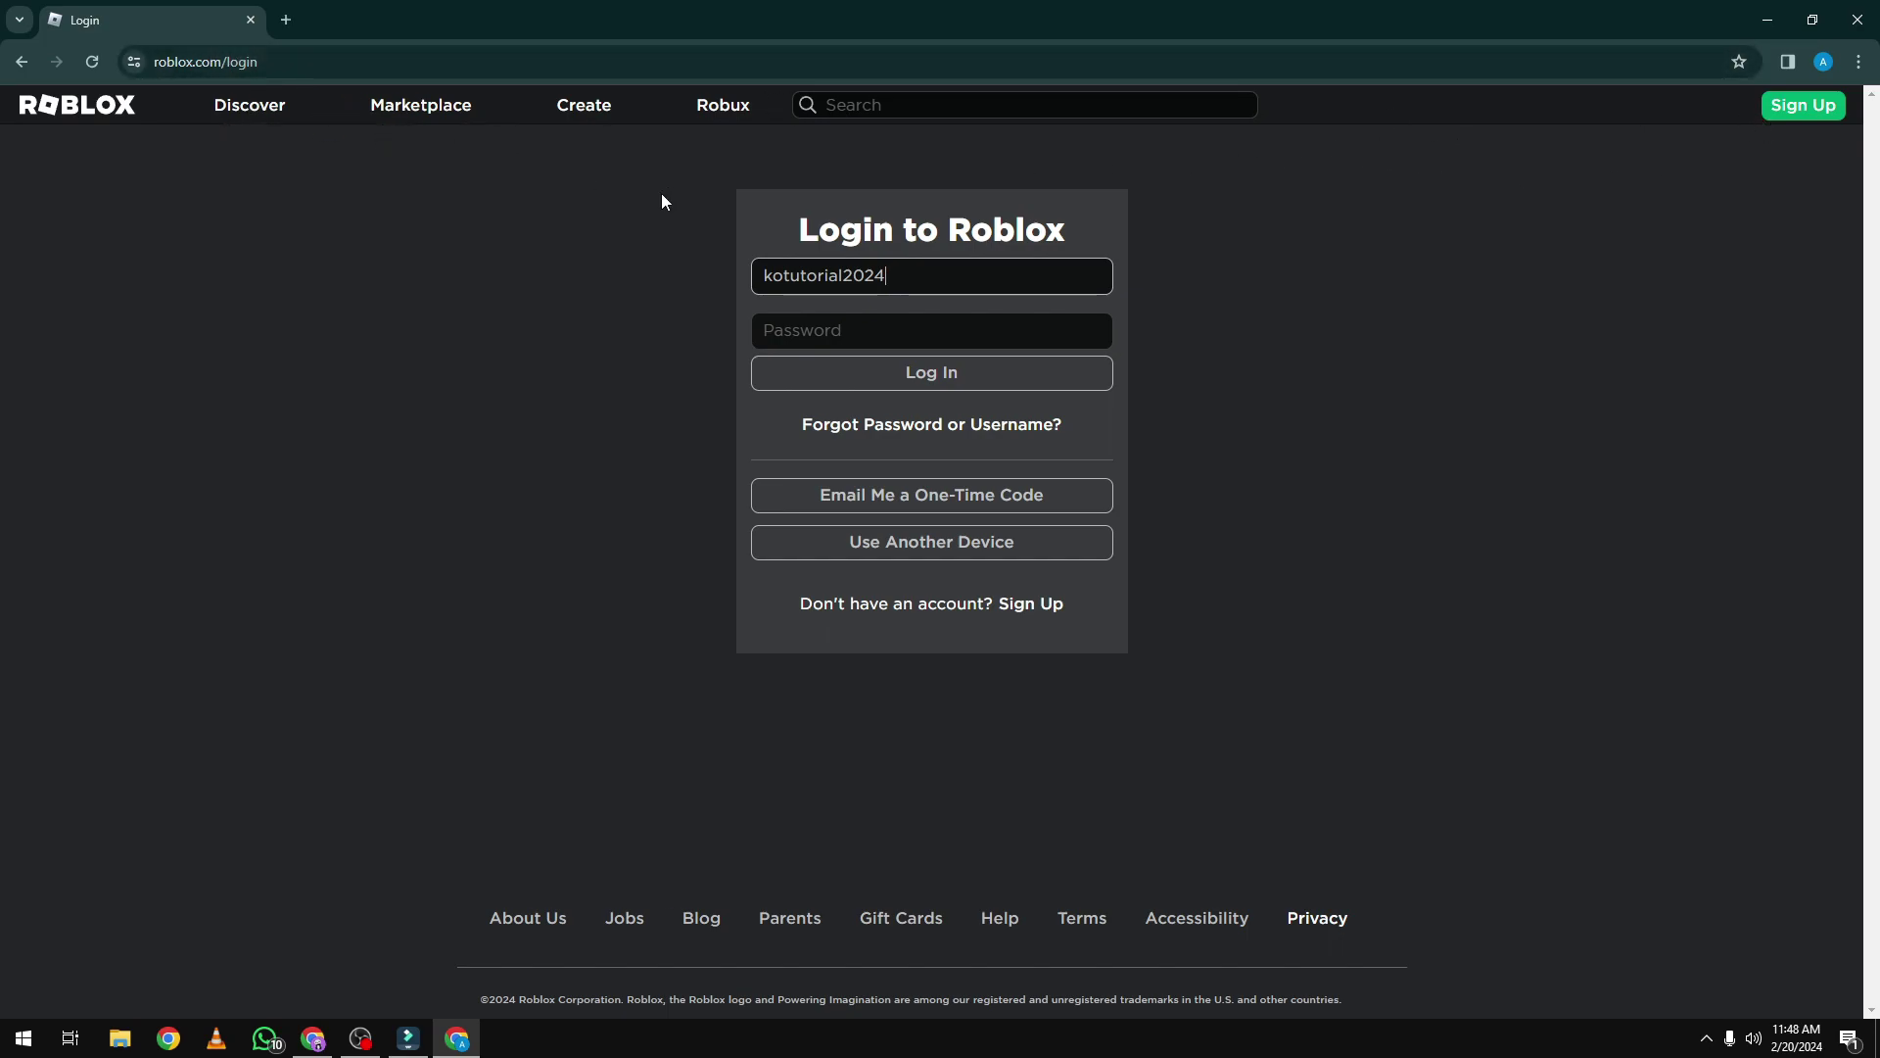
click(287, 20)
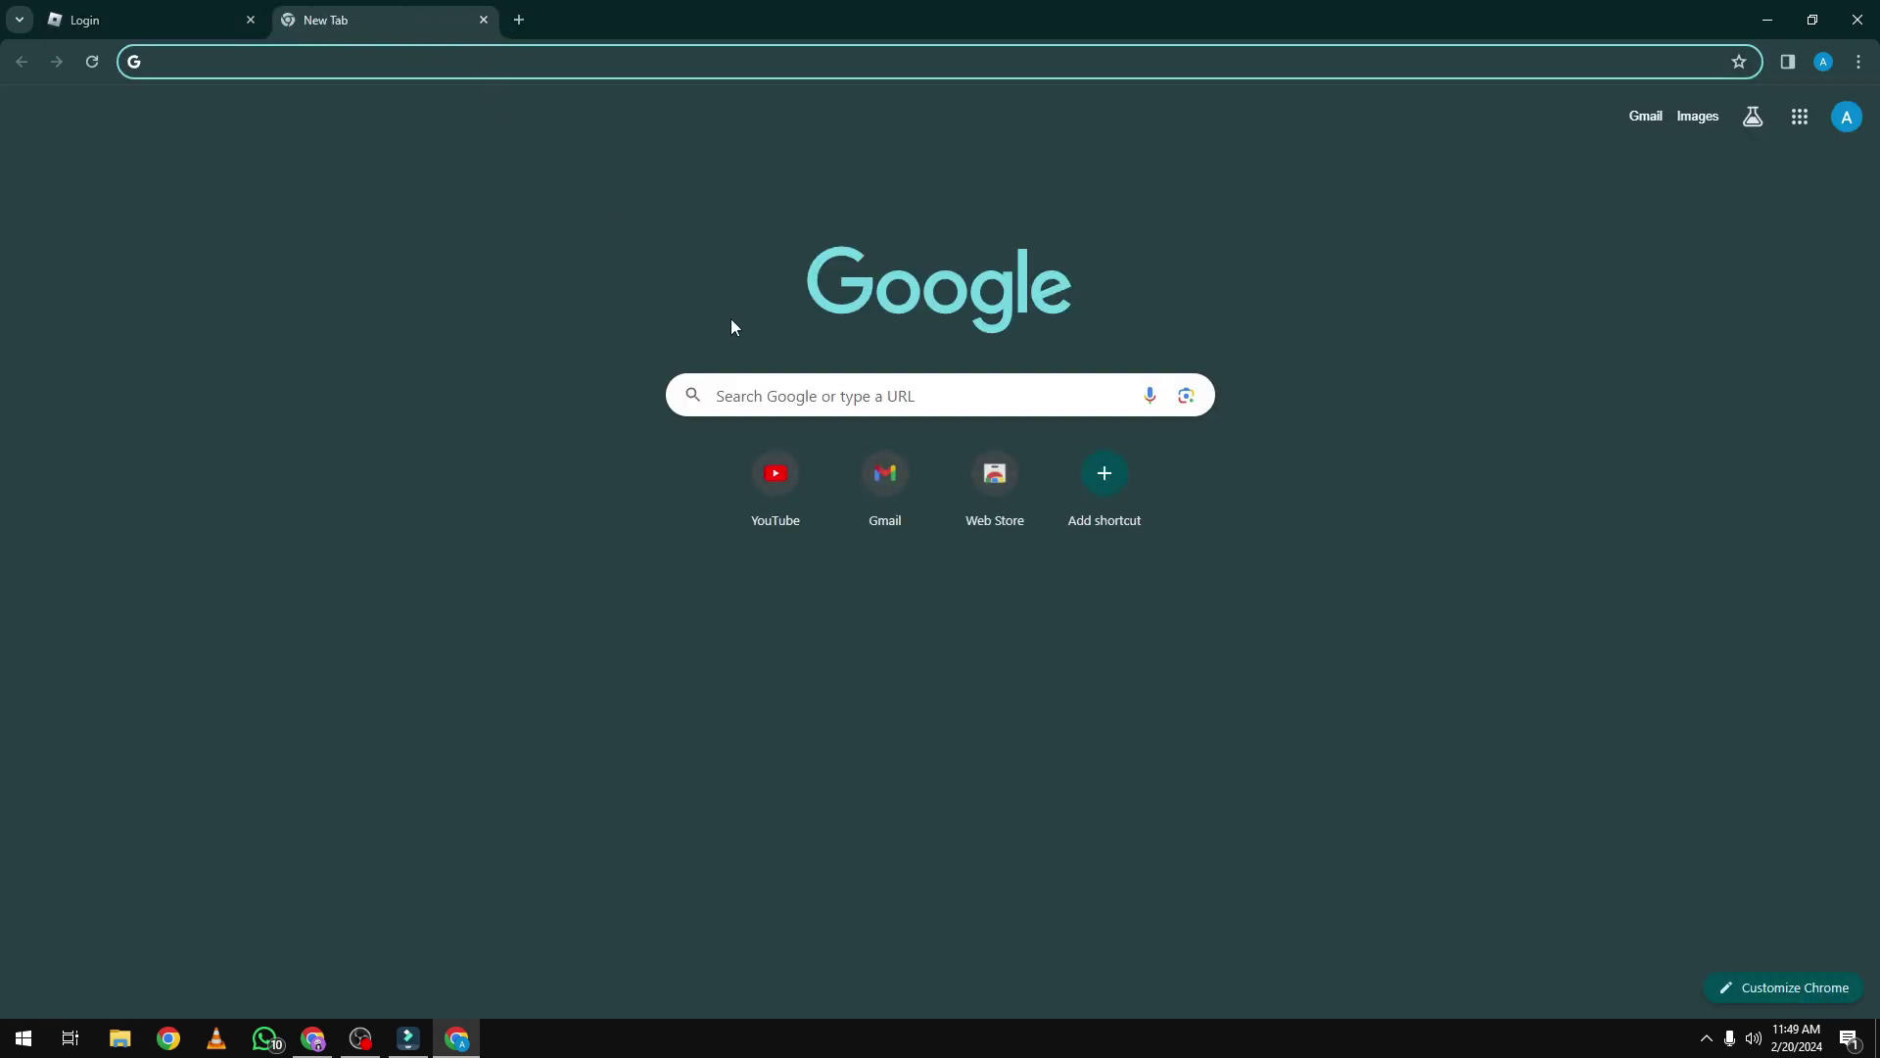
click(794, 382)
text(roblox)
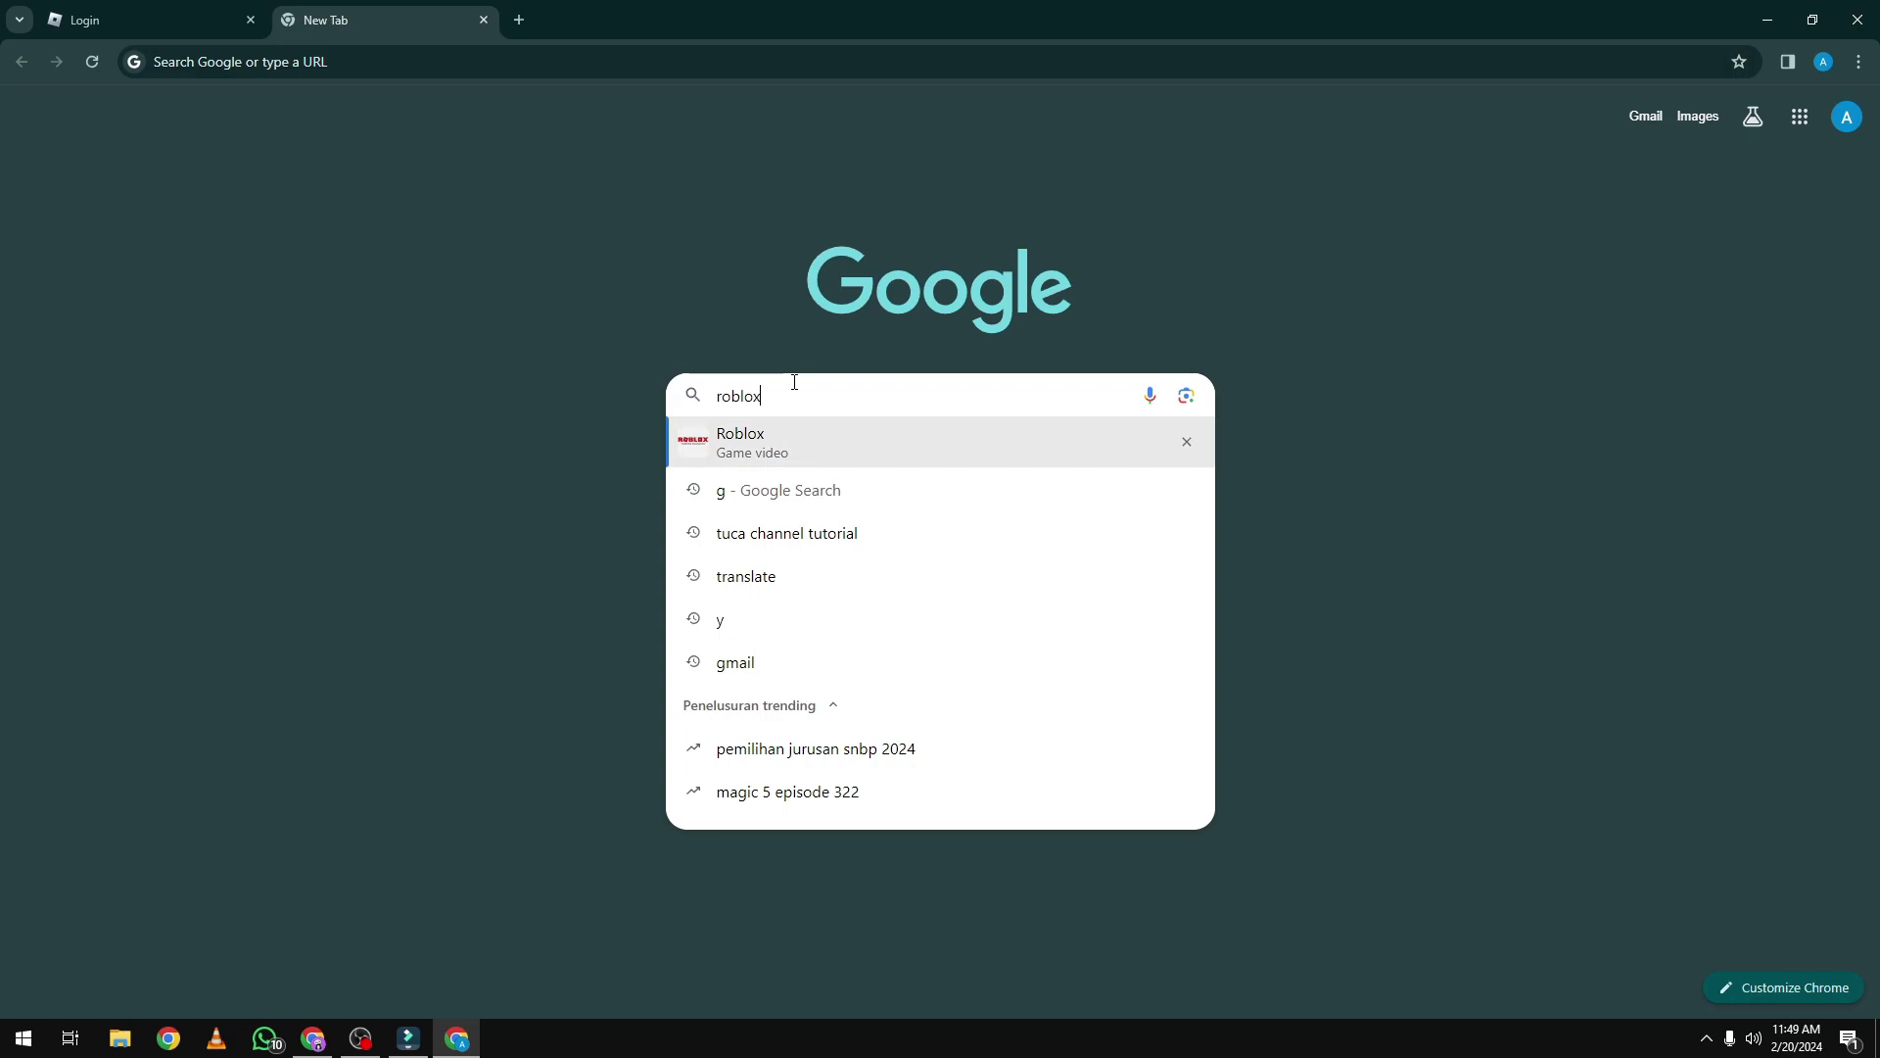
key(Return)
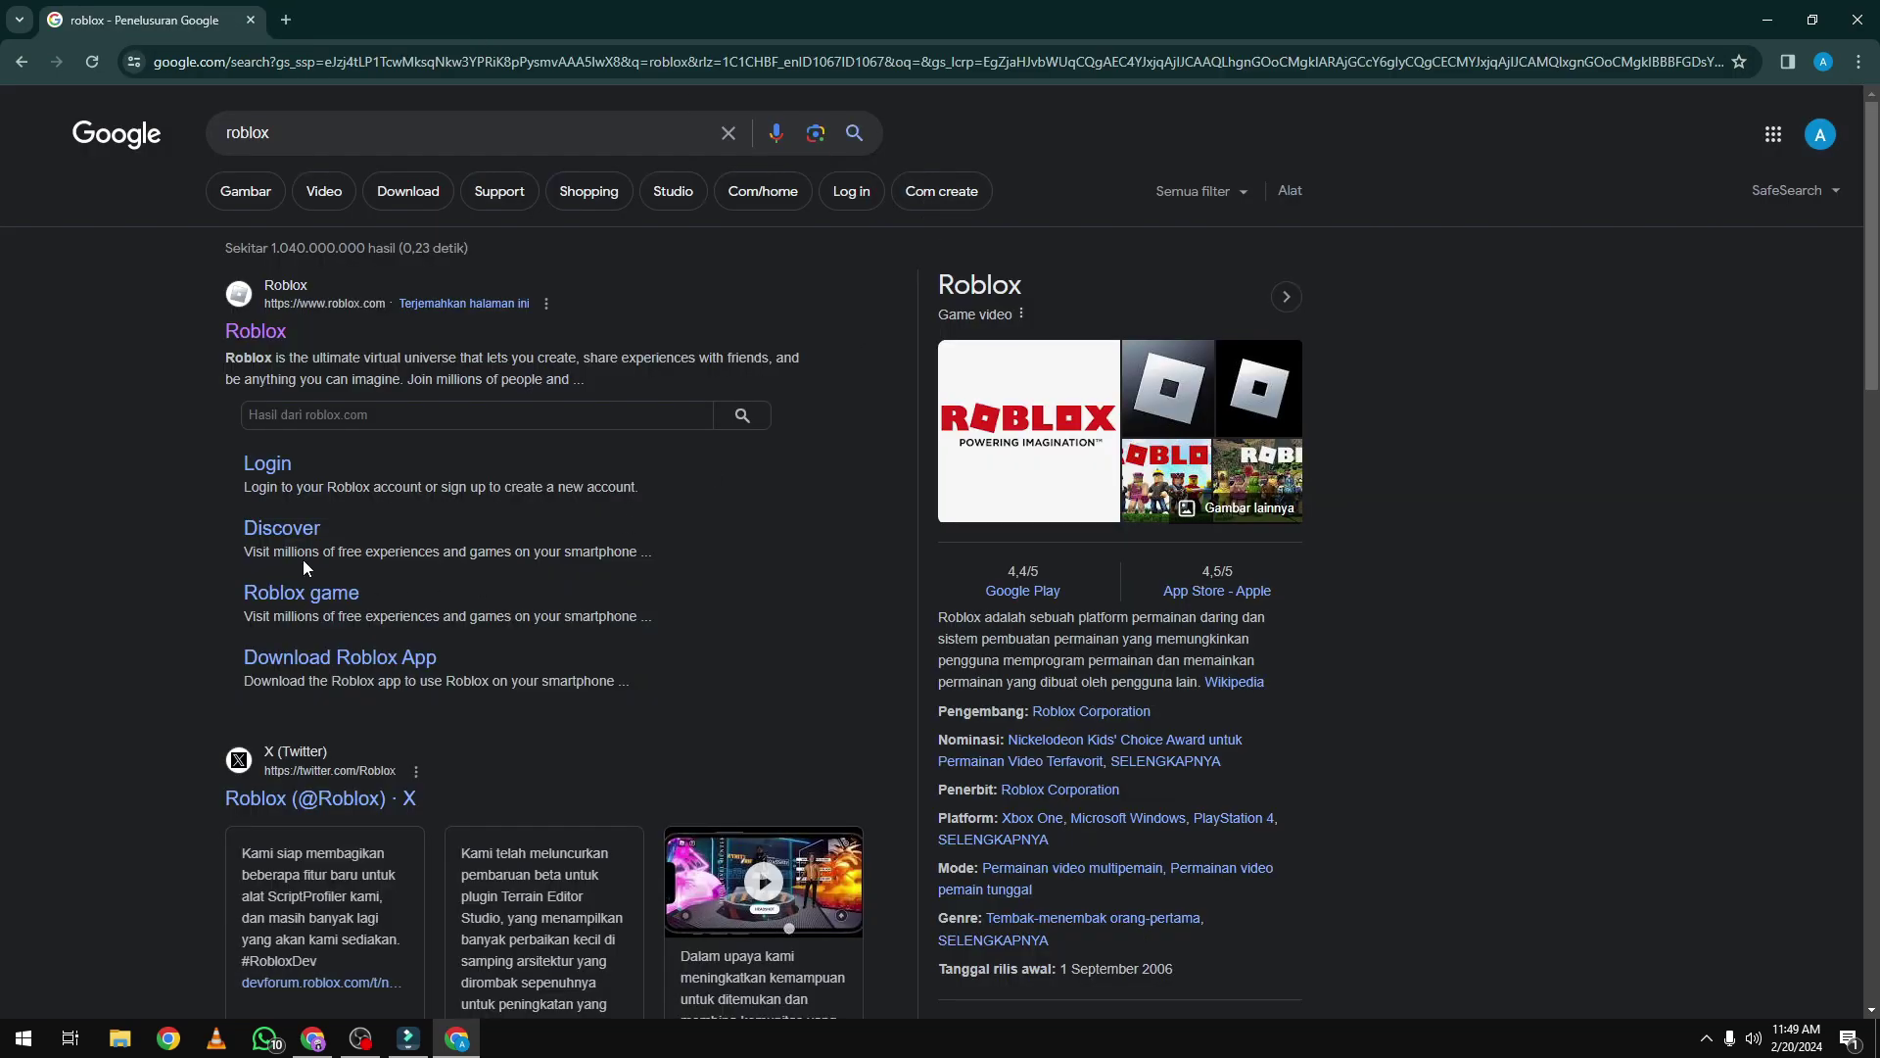
click(240, 333)
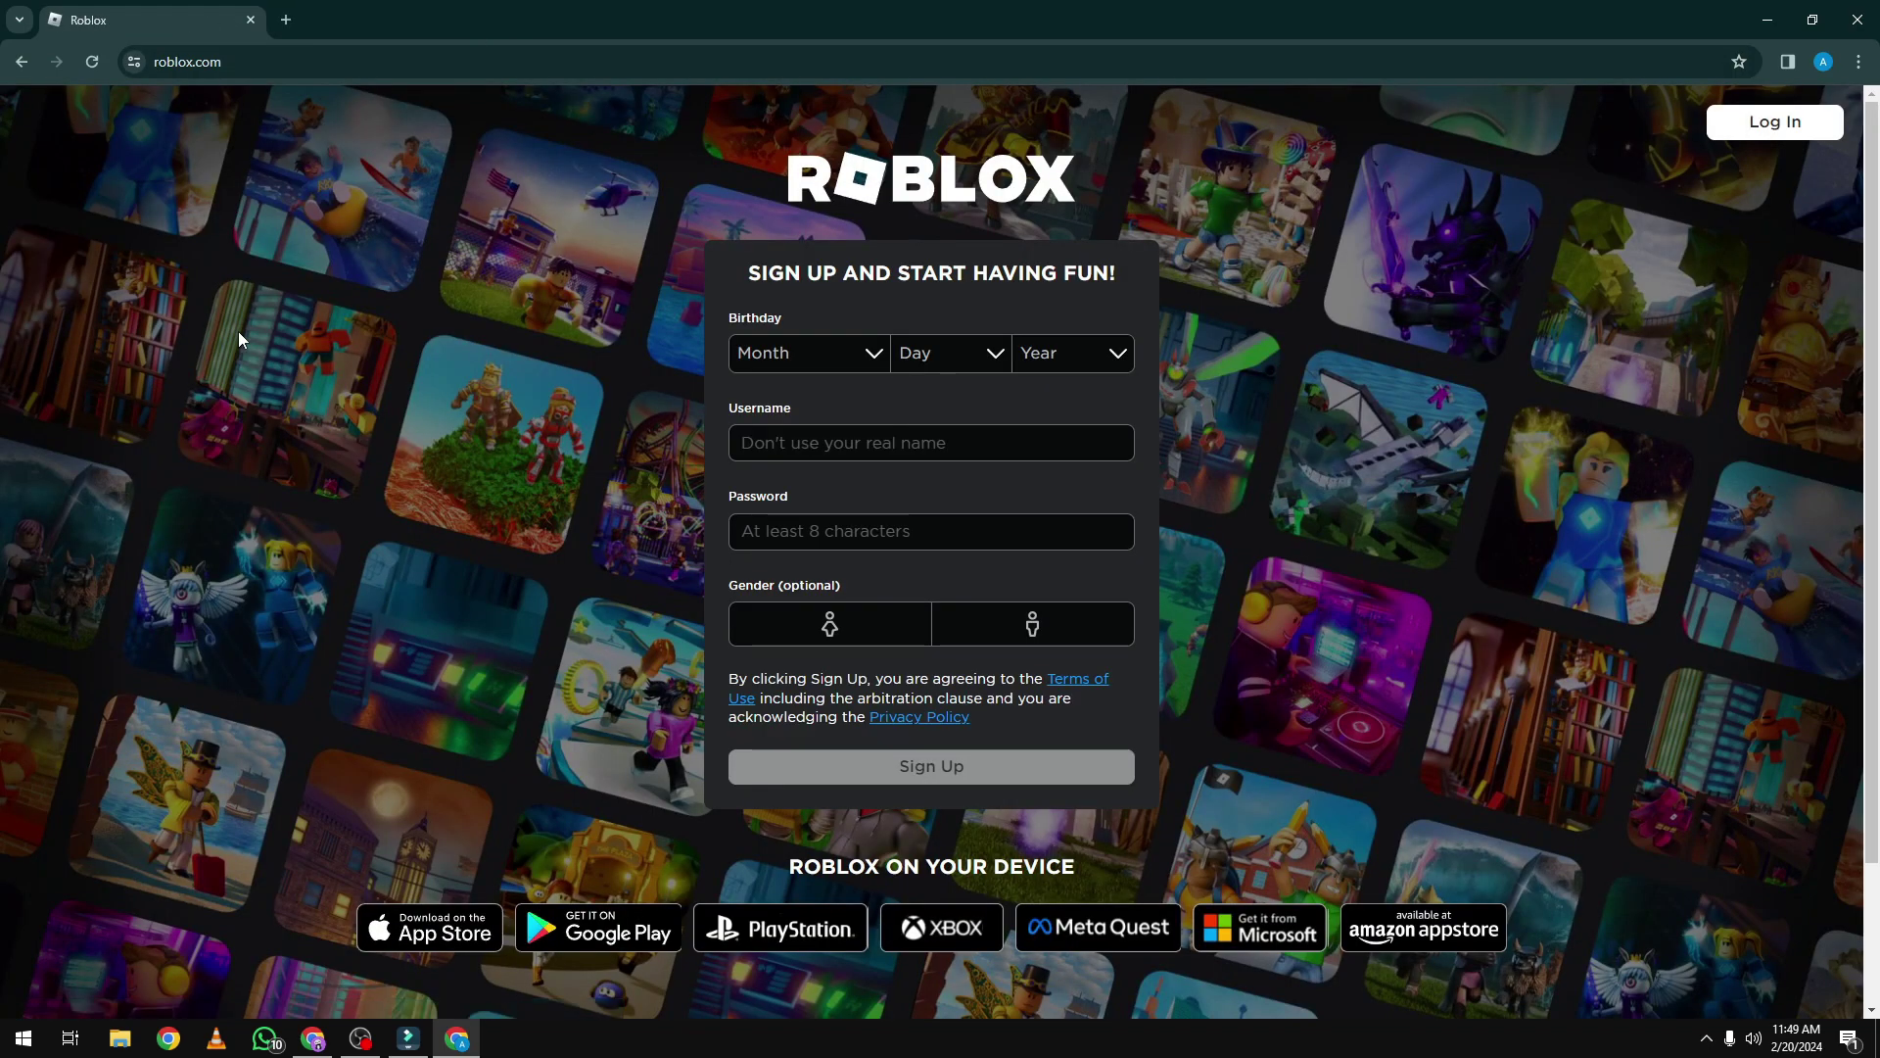
- Open the forgotten-password form from the Roblox login page and submit the account's email address to request a password reset
click(1759, 133)
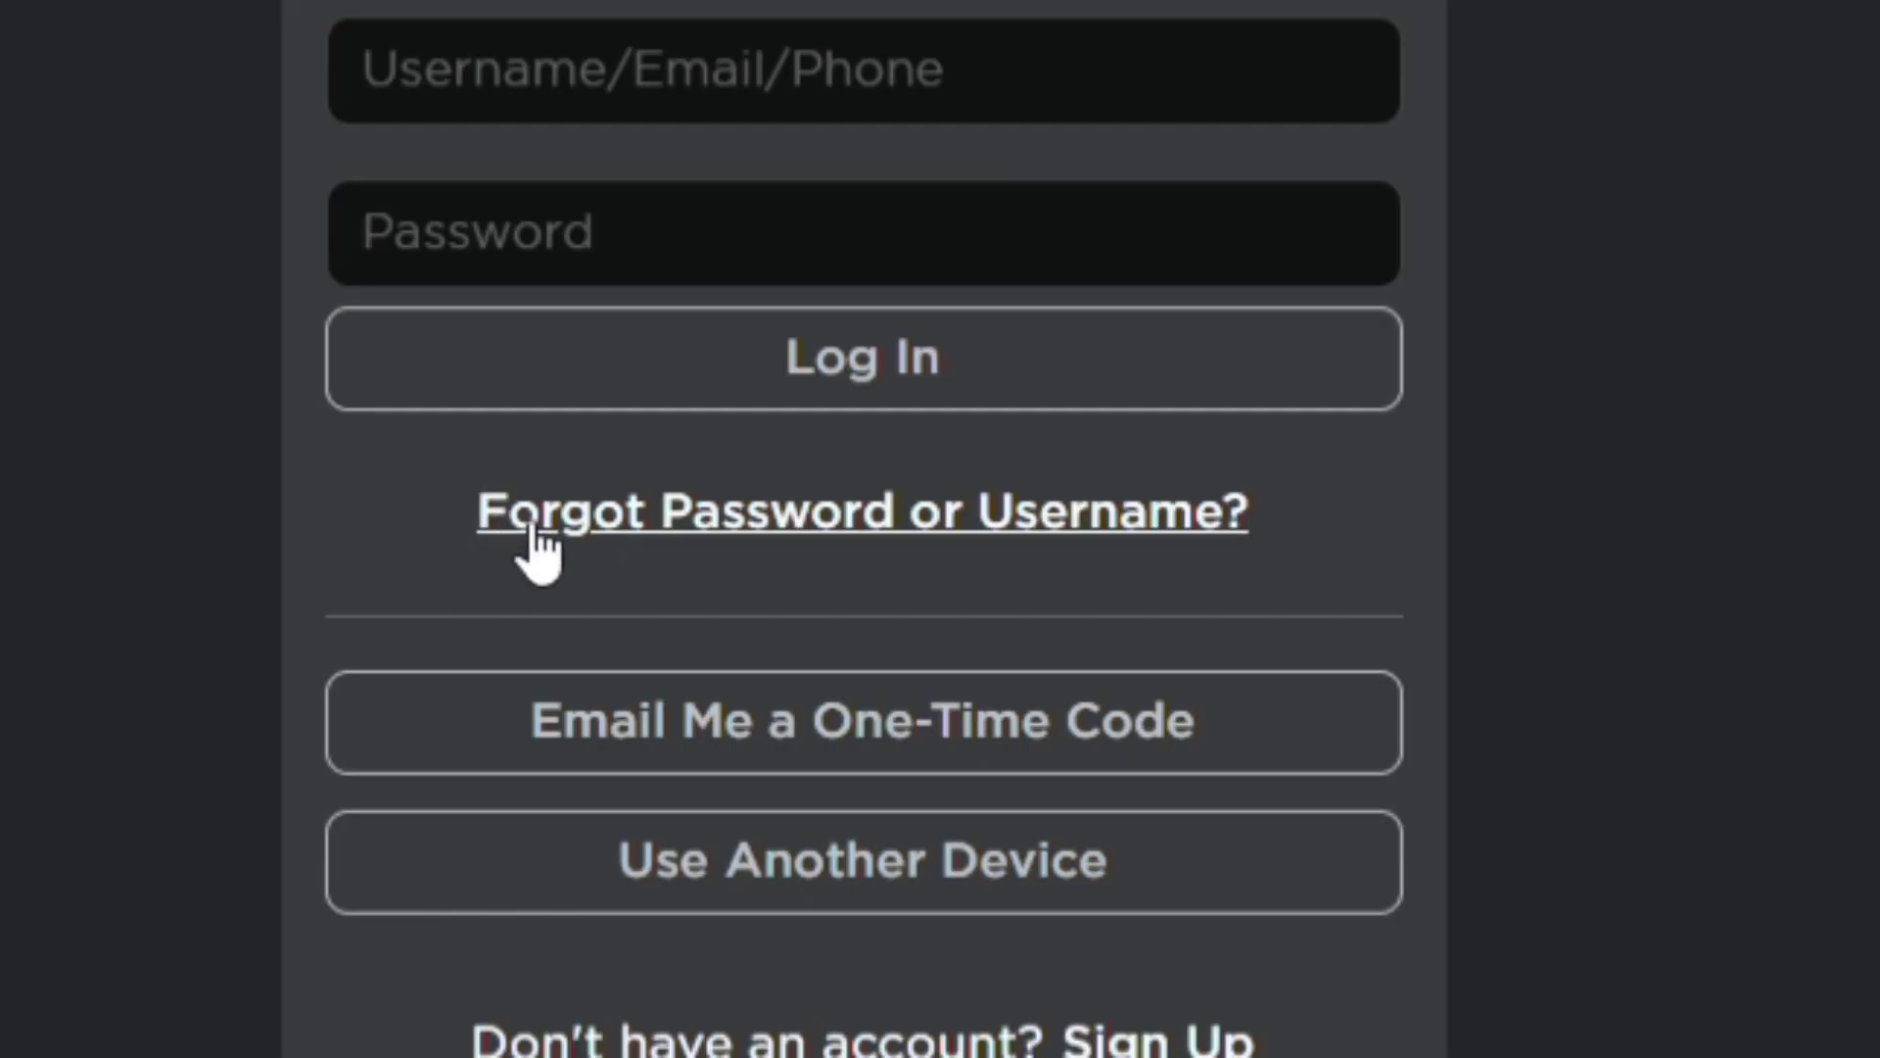
click(938, 517)
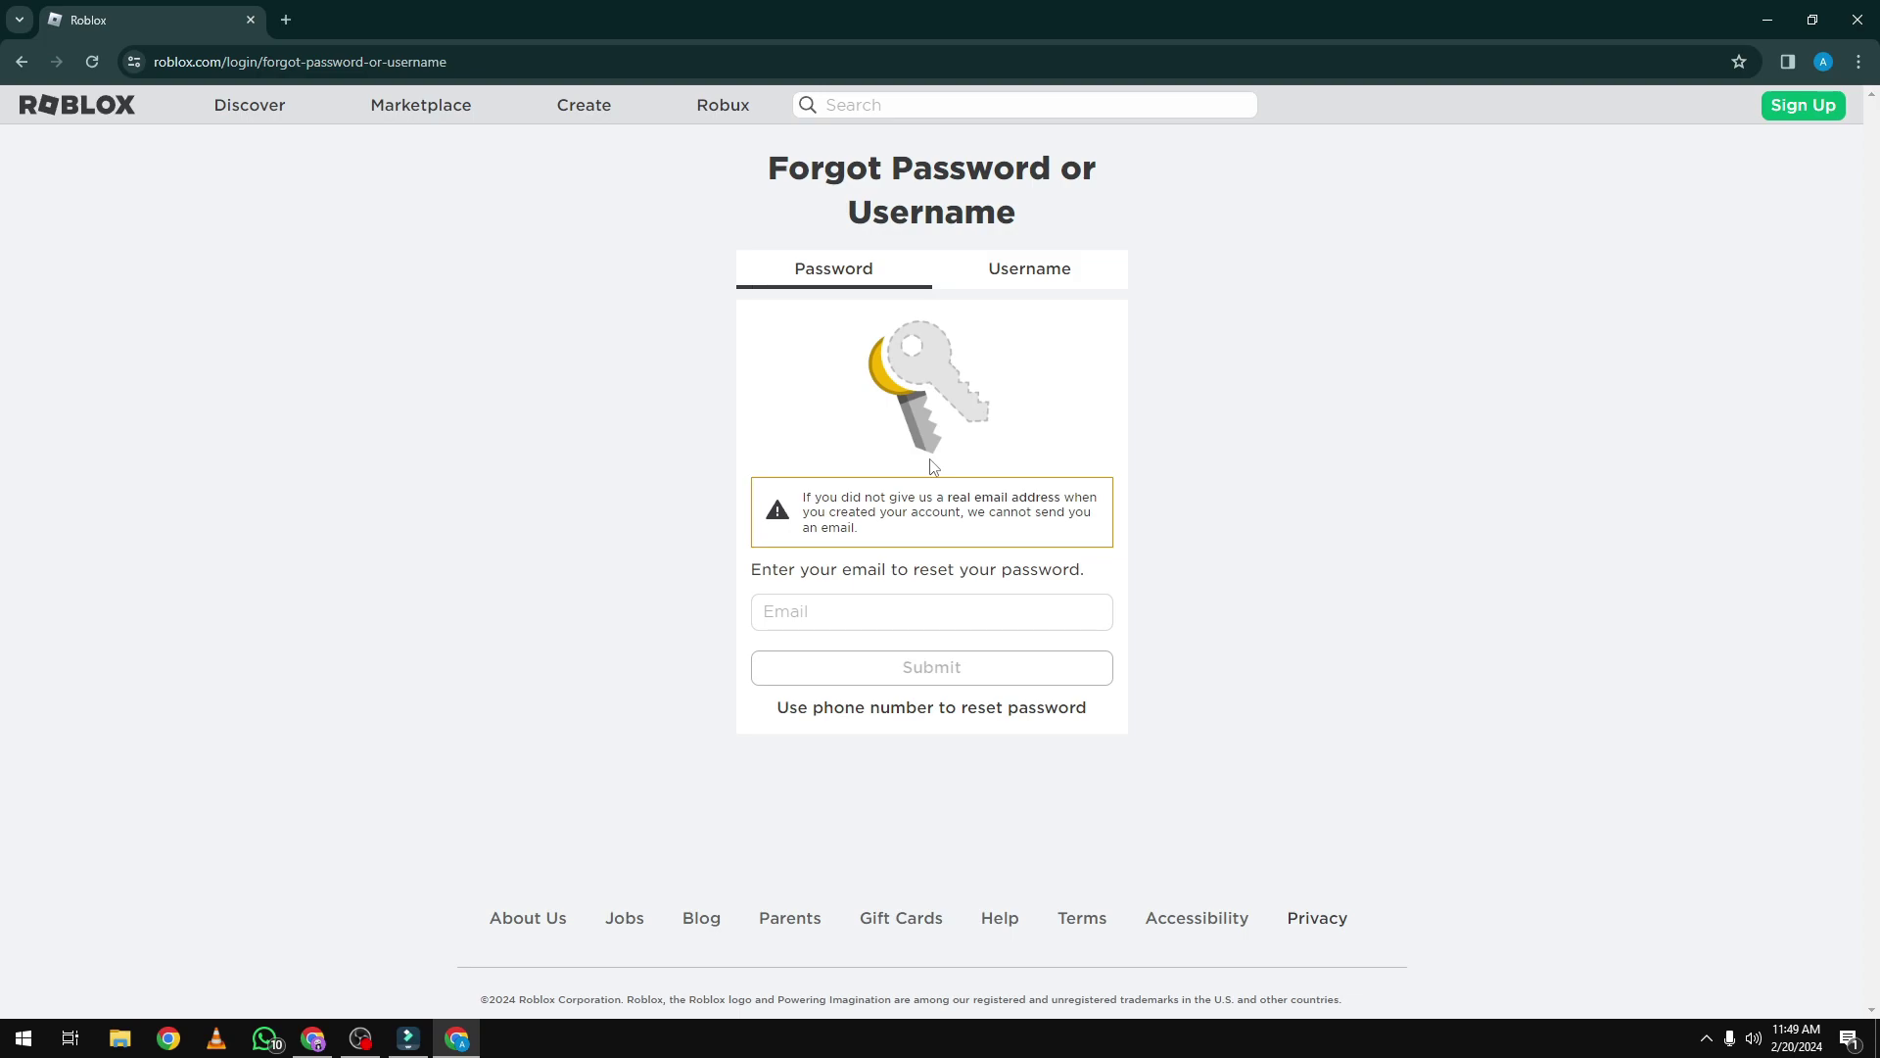
click(790, 611)
key(ctrl+v)
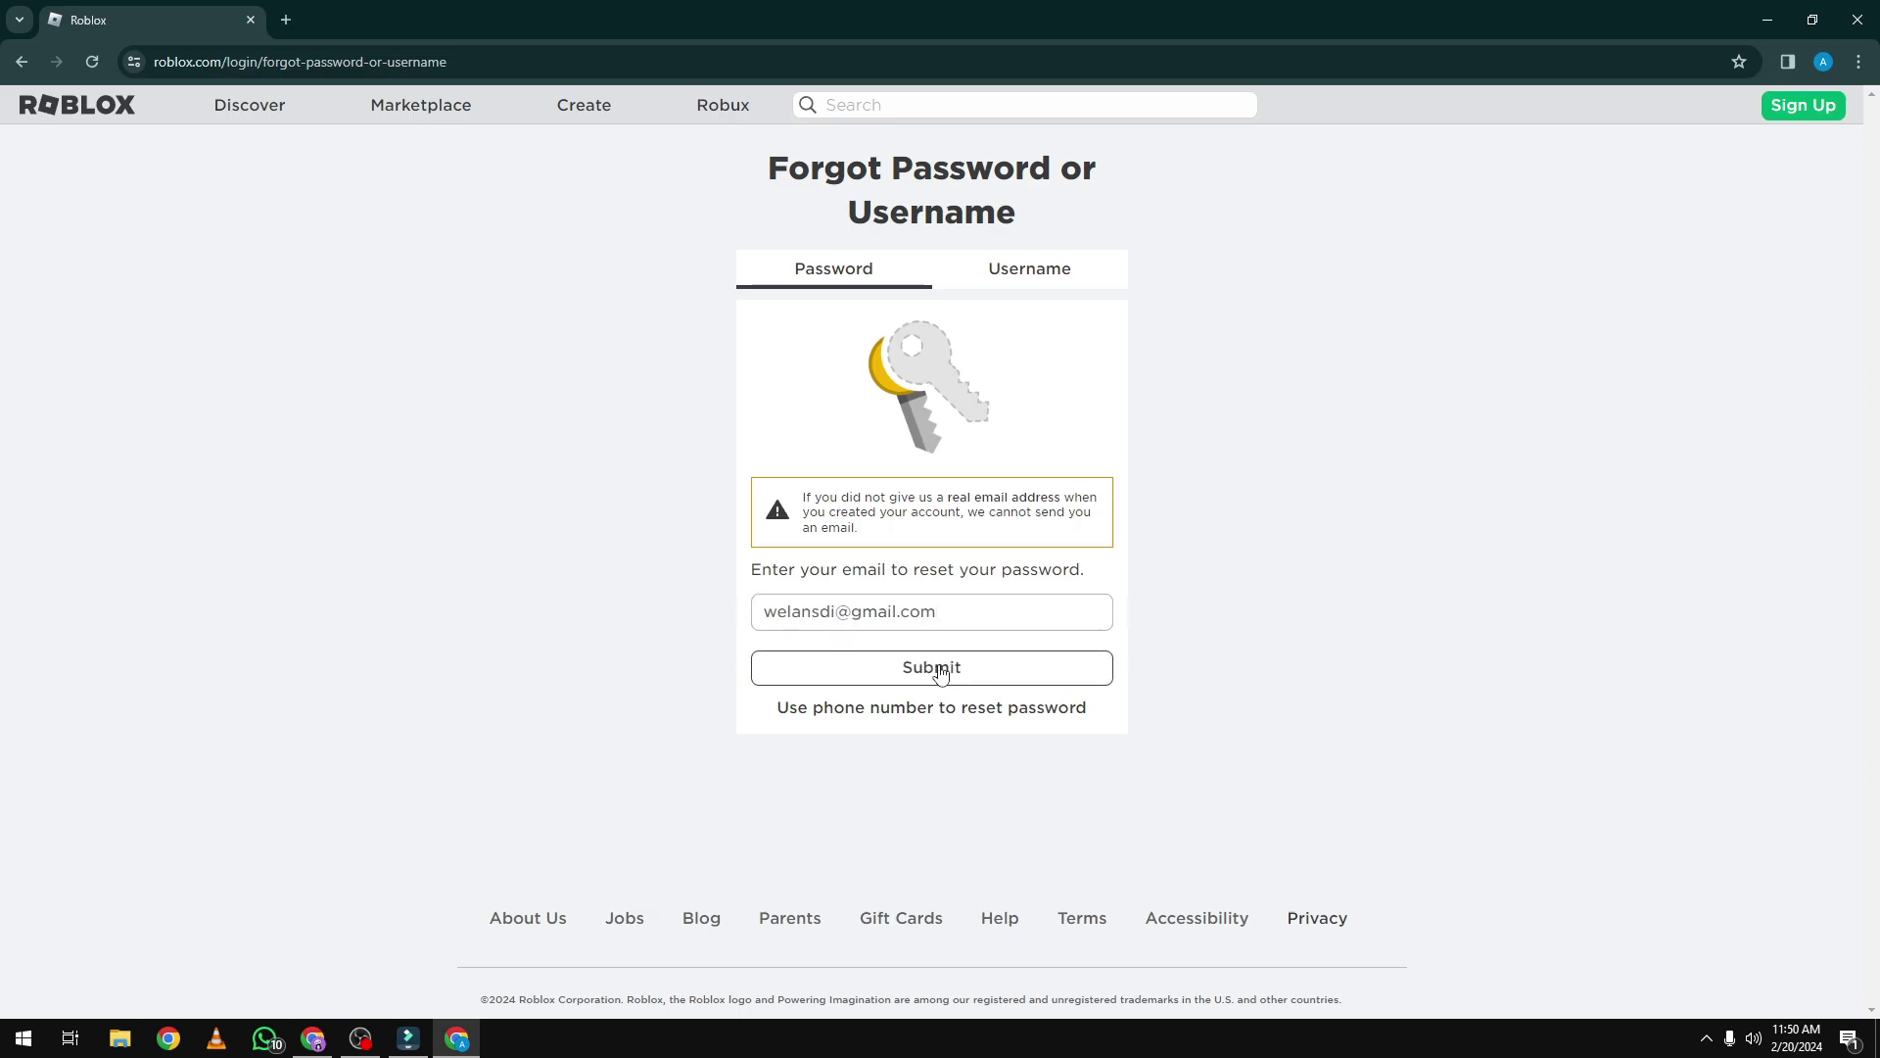
click(901, 688)
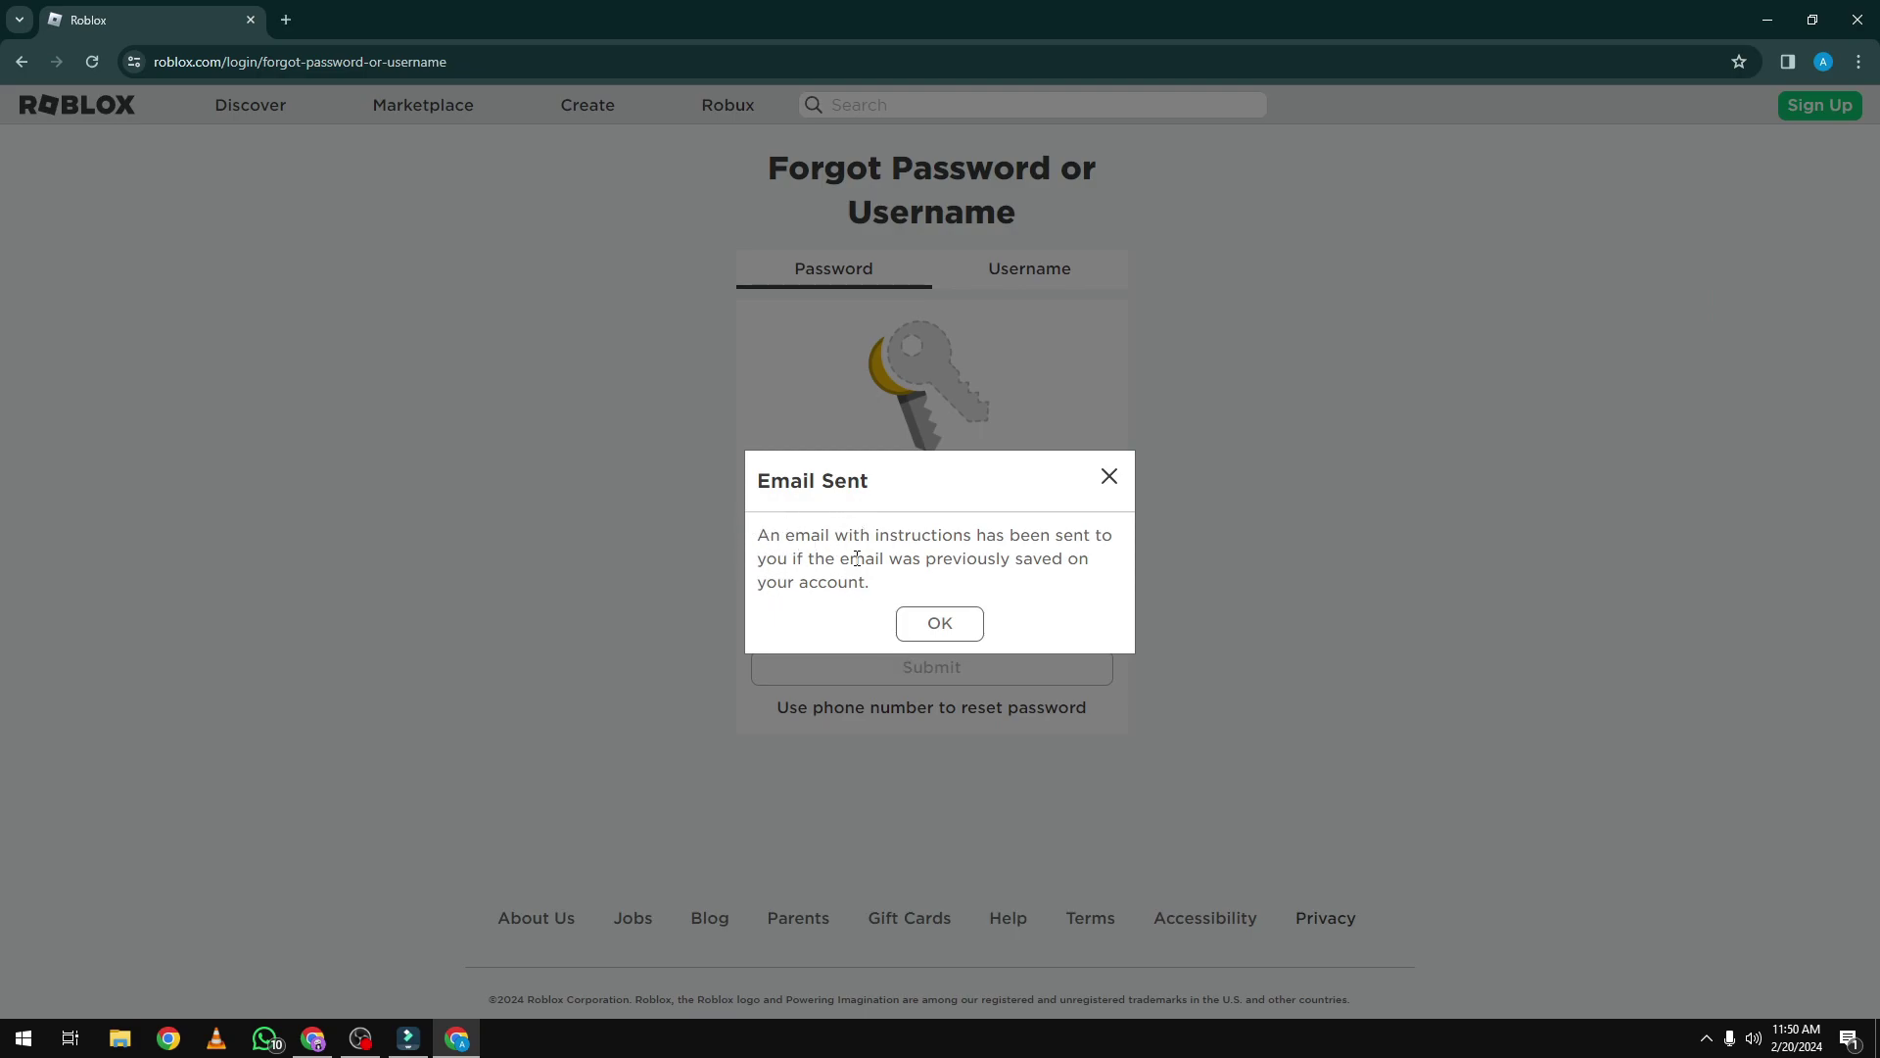
click(925, 622)
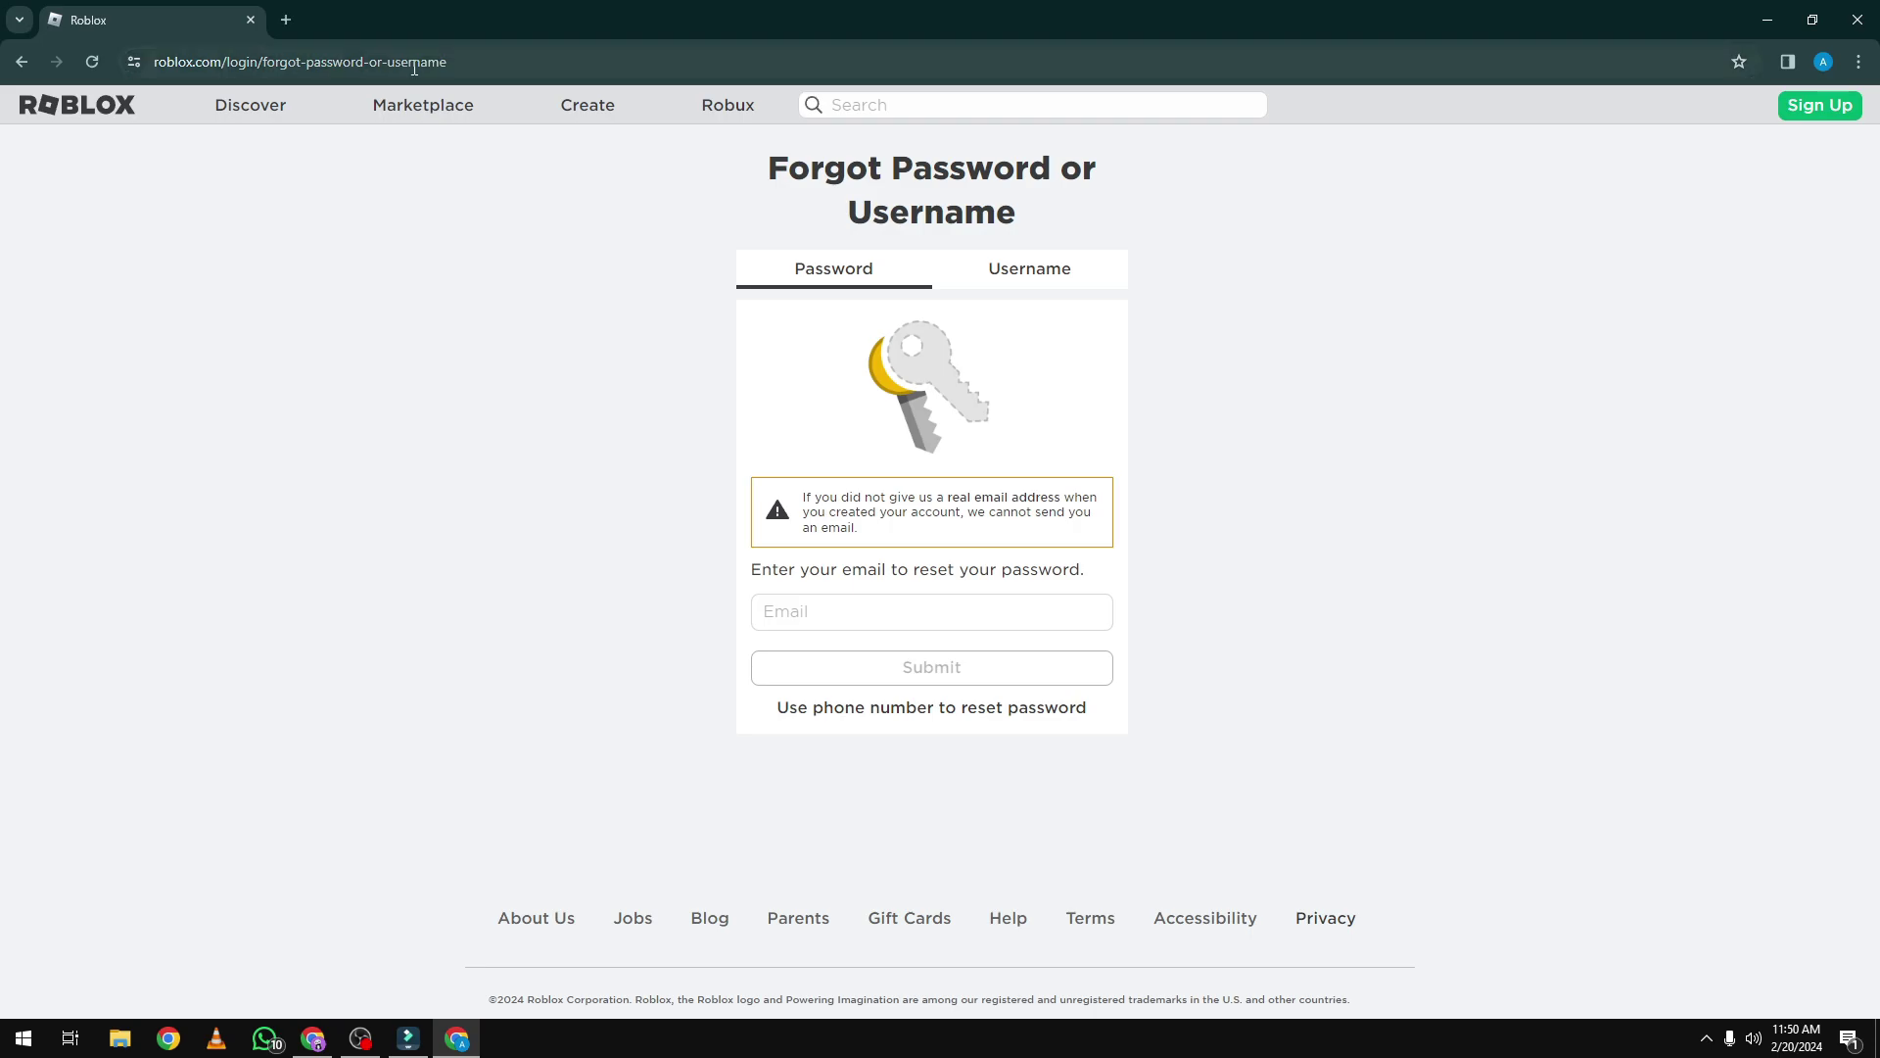
- Open Gmail in a new tab and follow the reset link in the "Roblox Account Password Reset" email
click(285, 20)
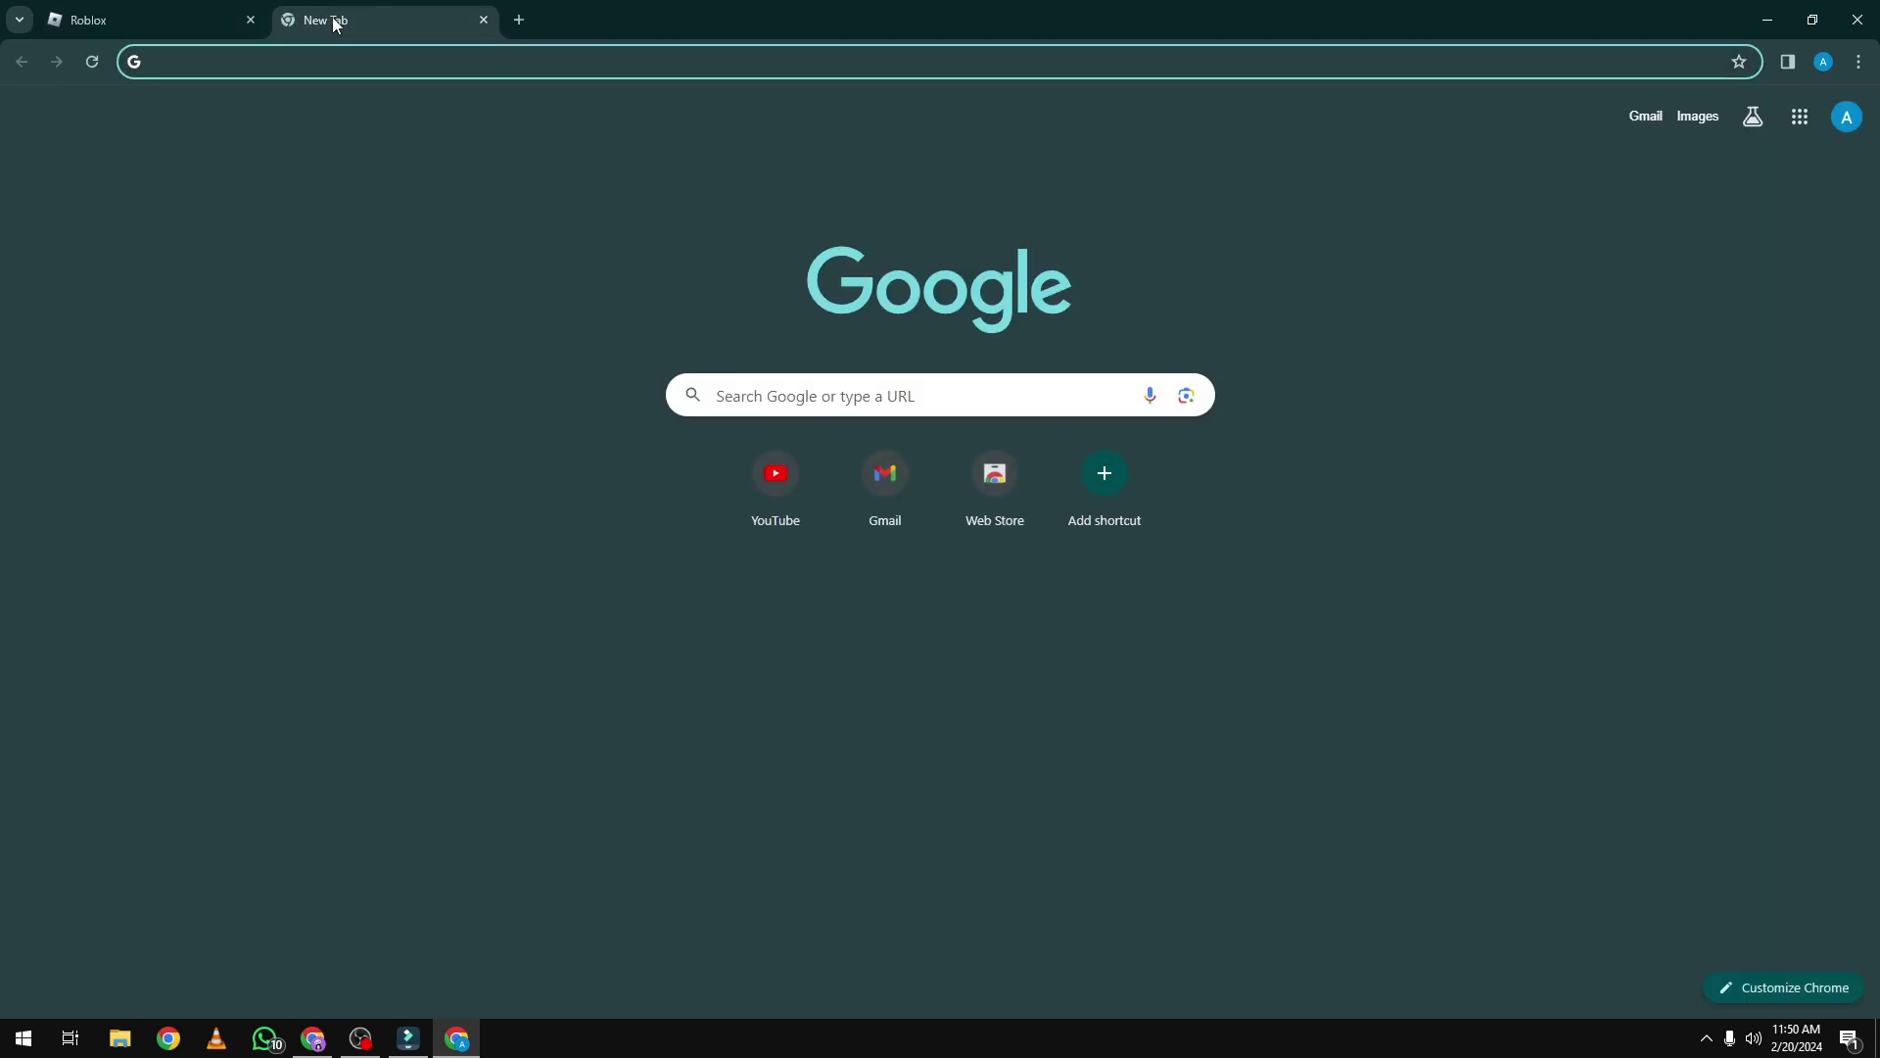
text(GM)
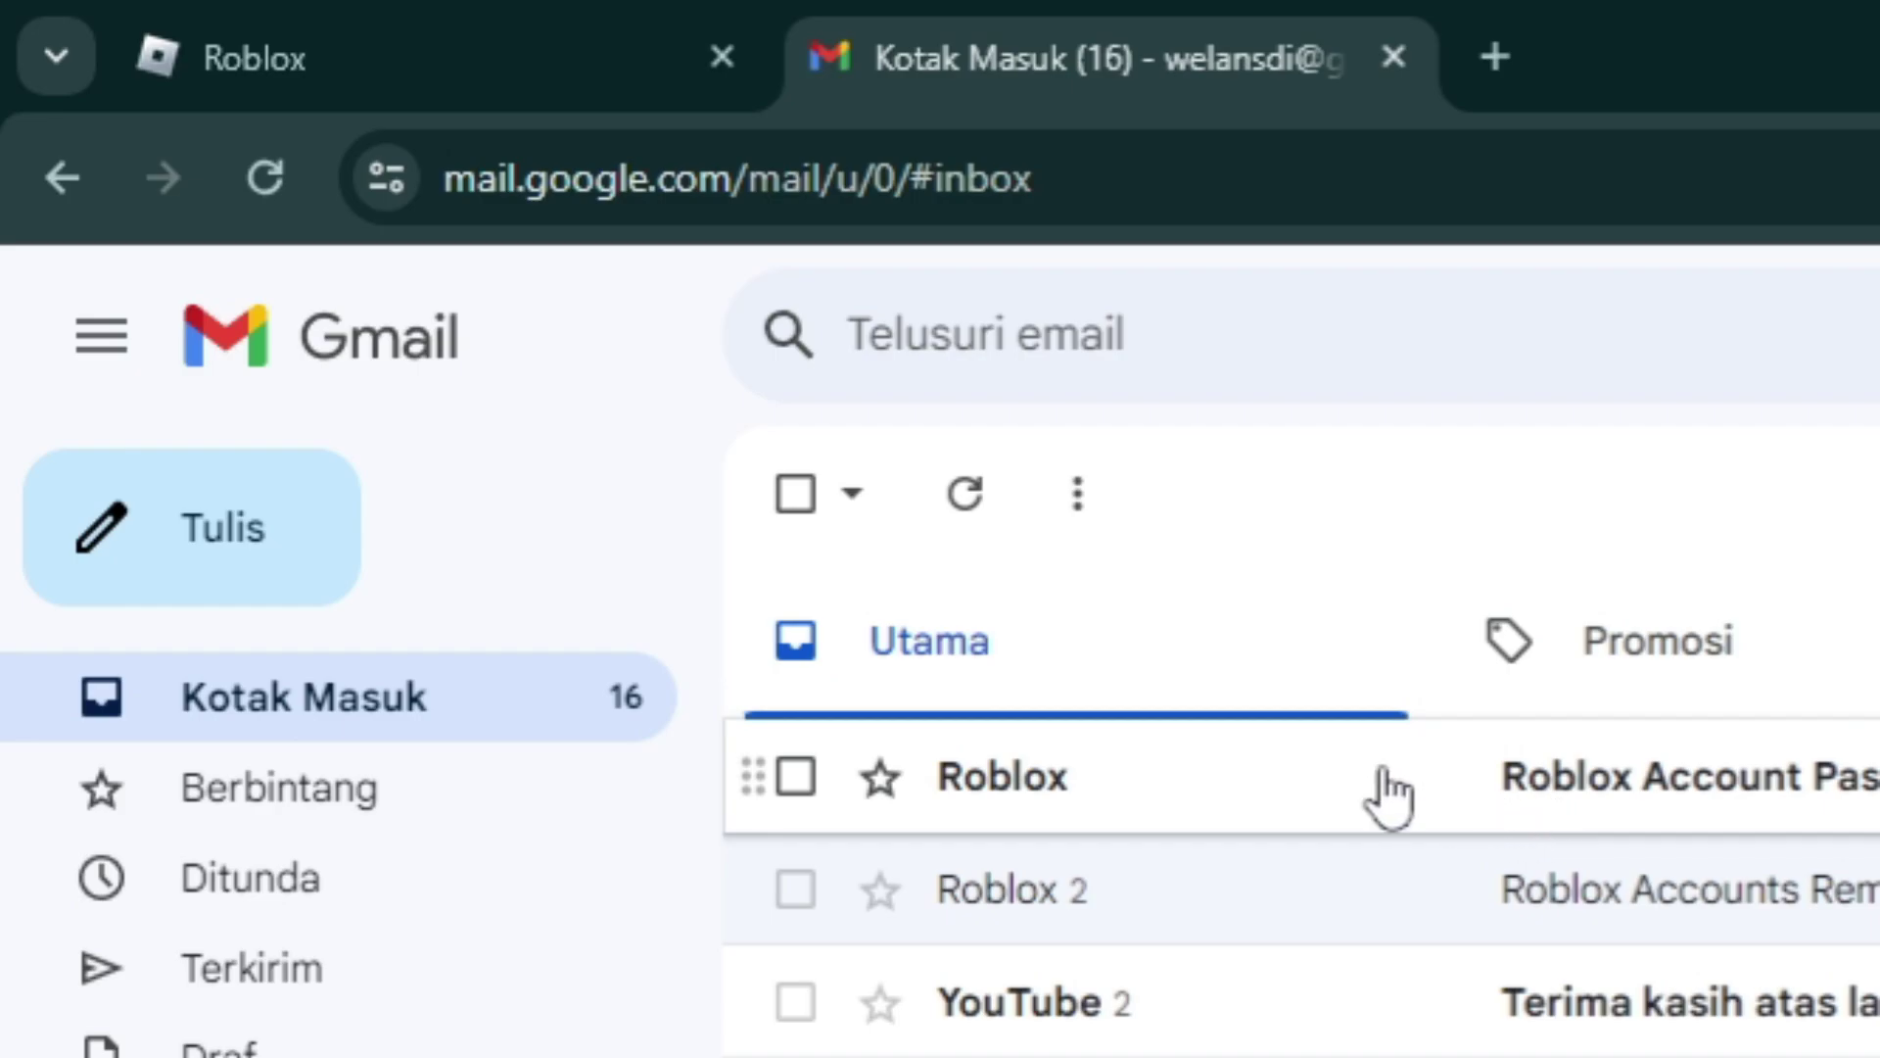
click(1390, 789)
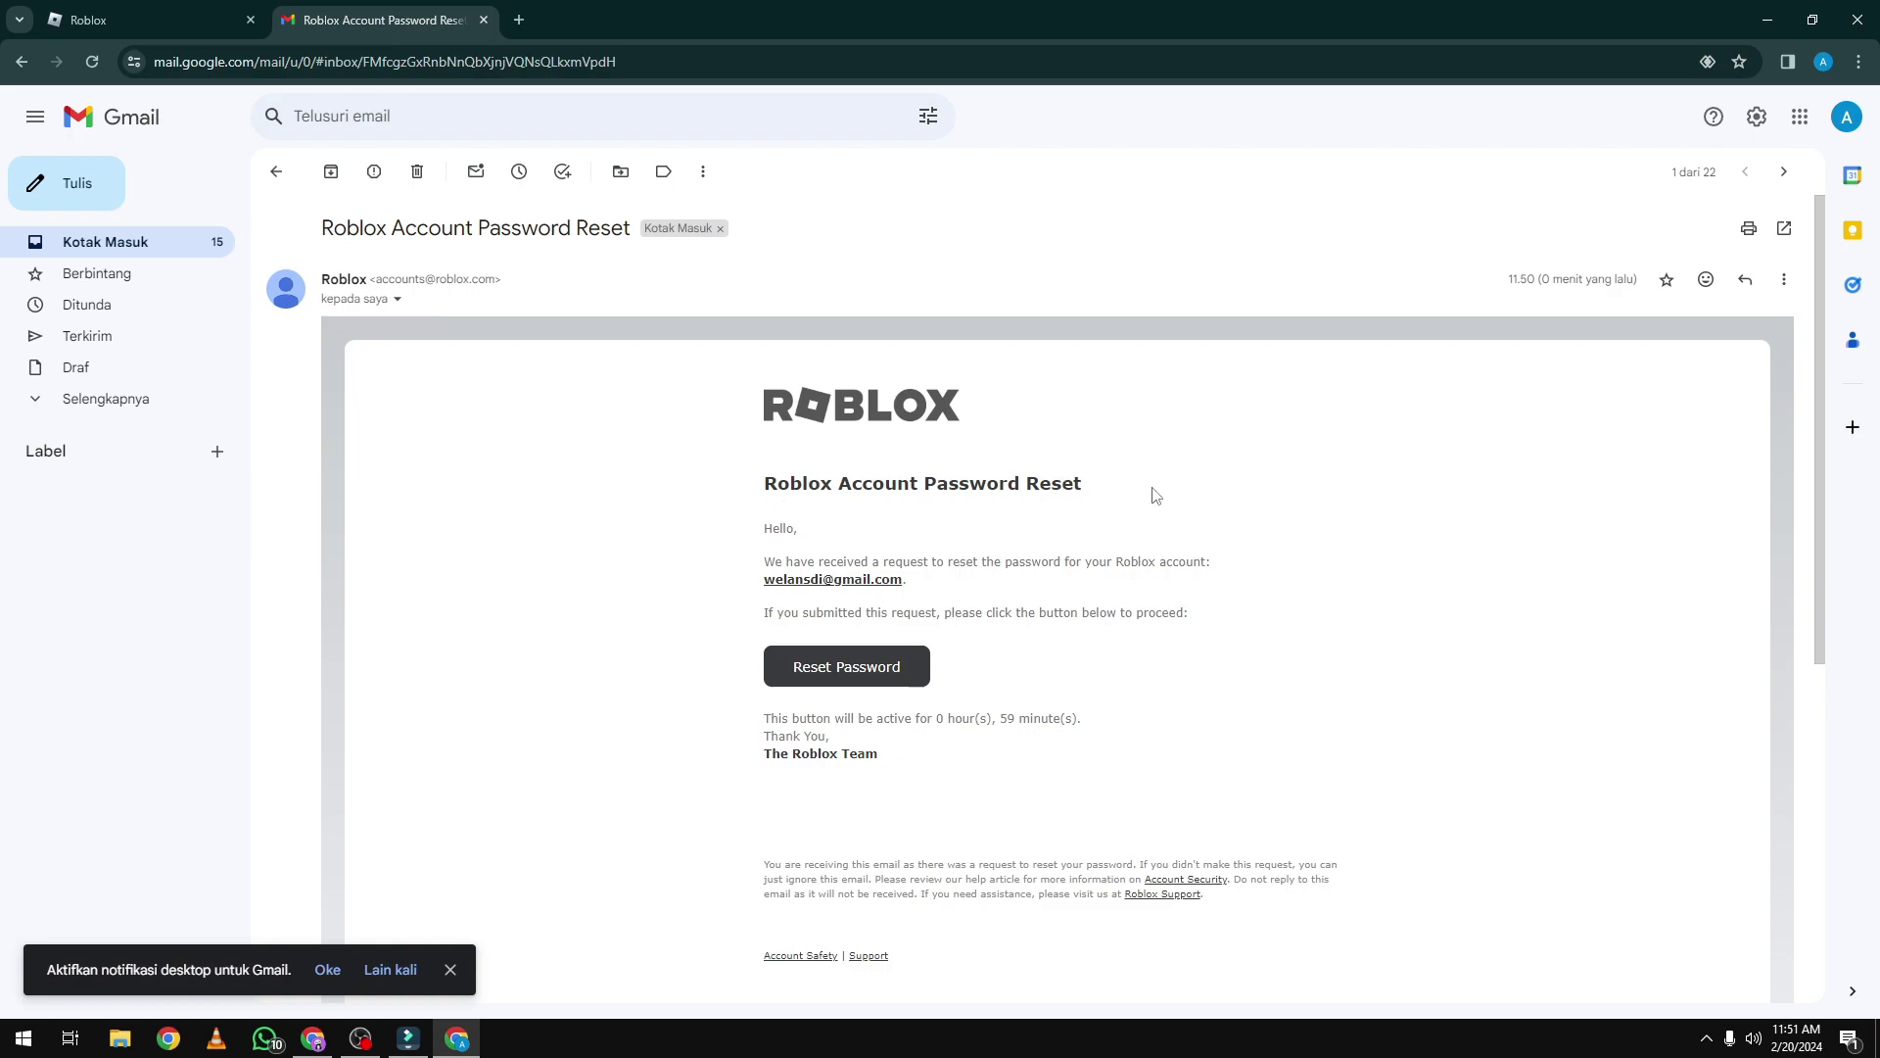
click(809, 676)
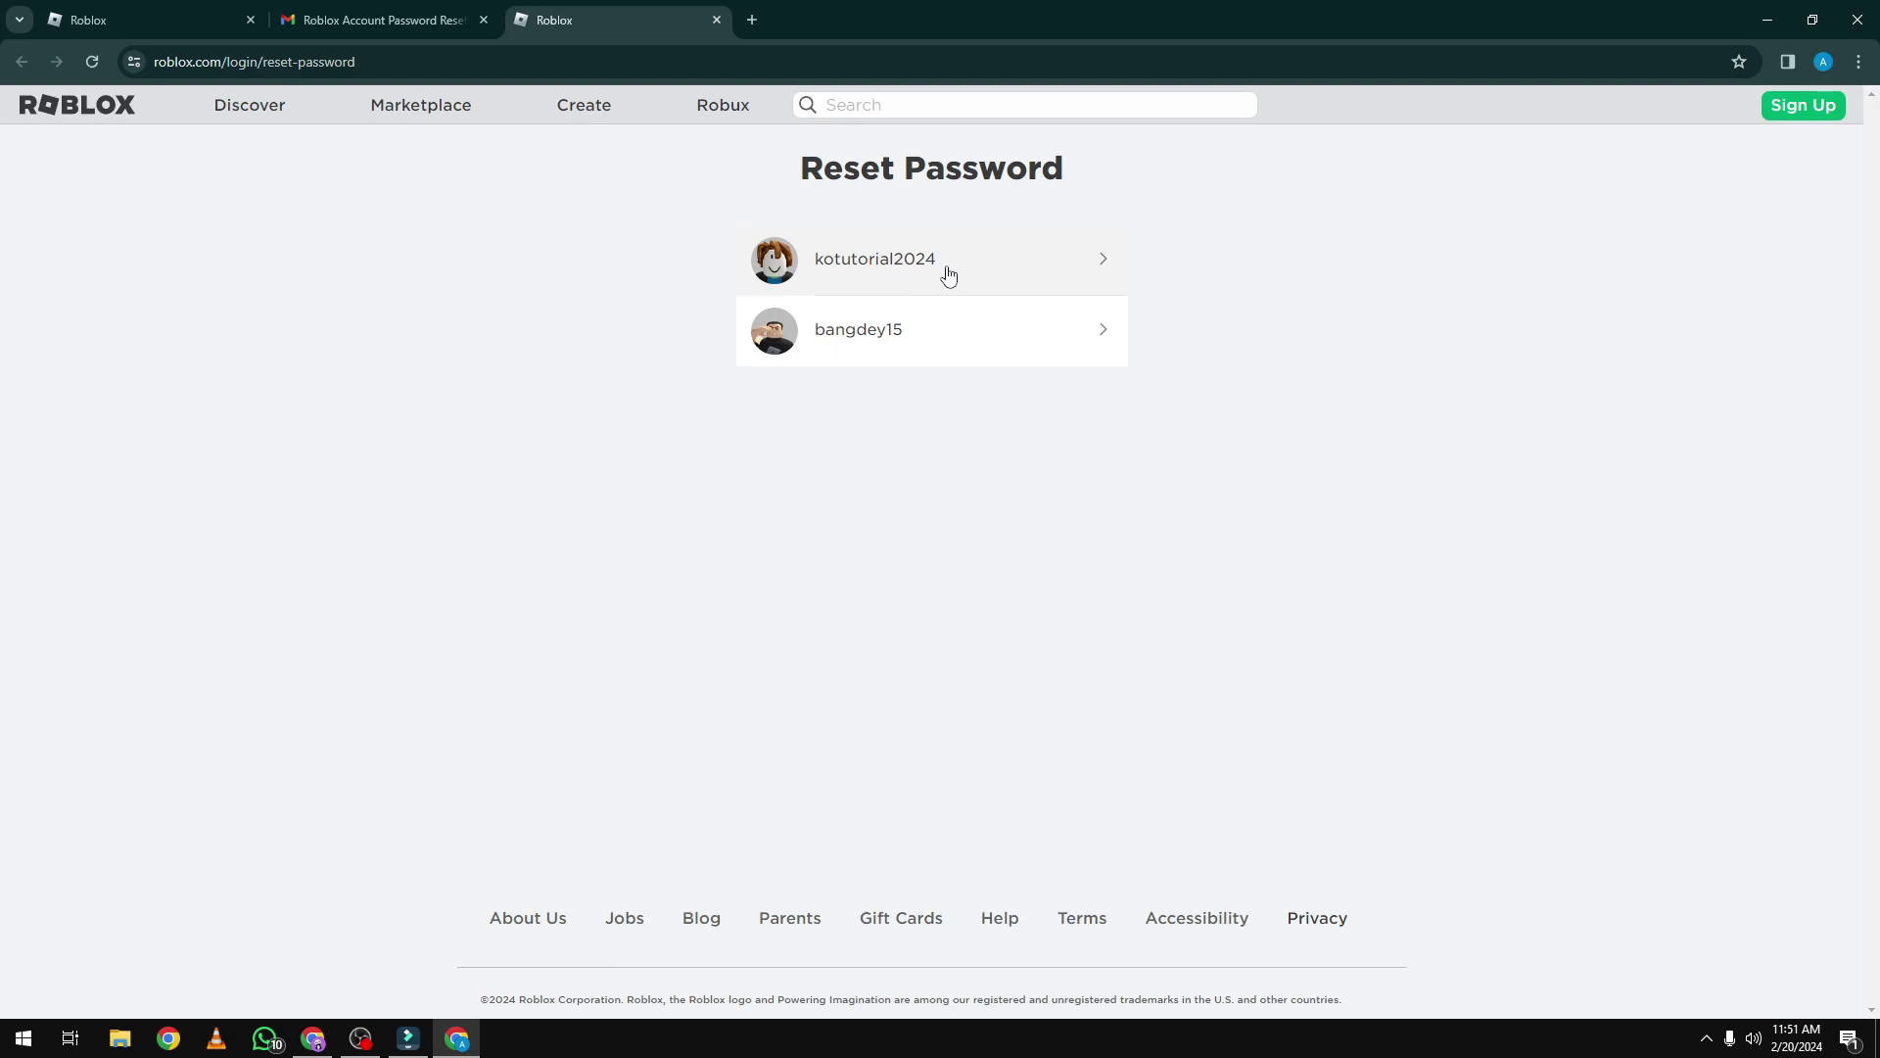
- Choose the first listed Roblox account as the one whose password is reset
drag(948, 275, 836, 278)
triple_click(856, 281)
click(1126, 195)
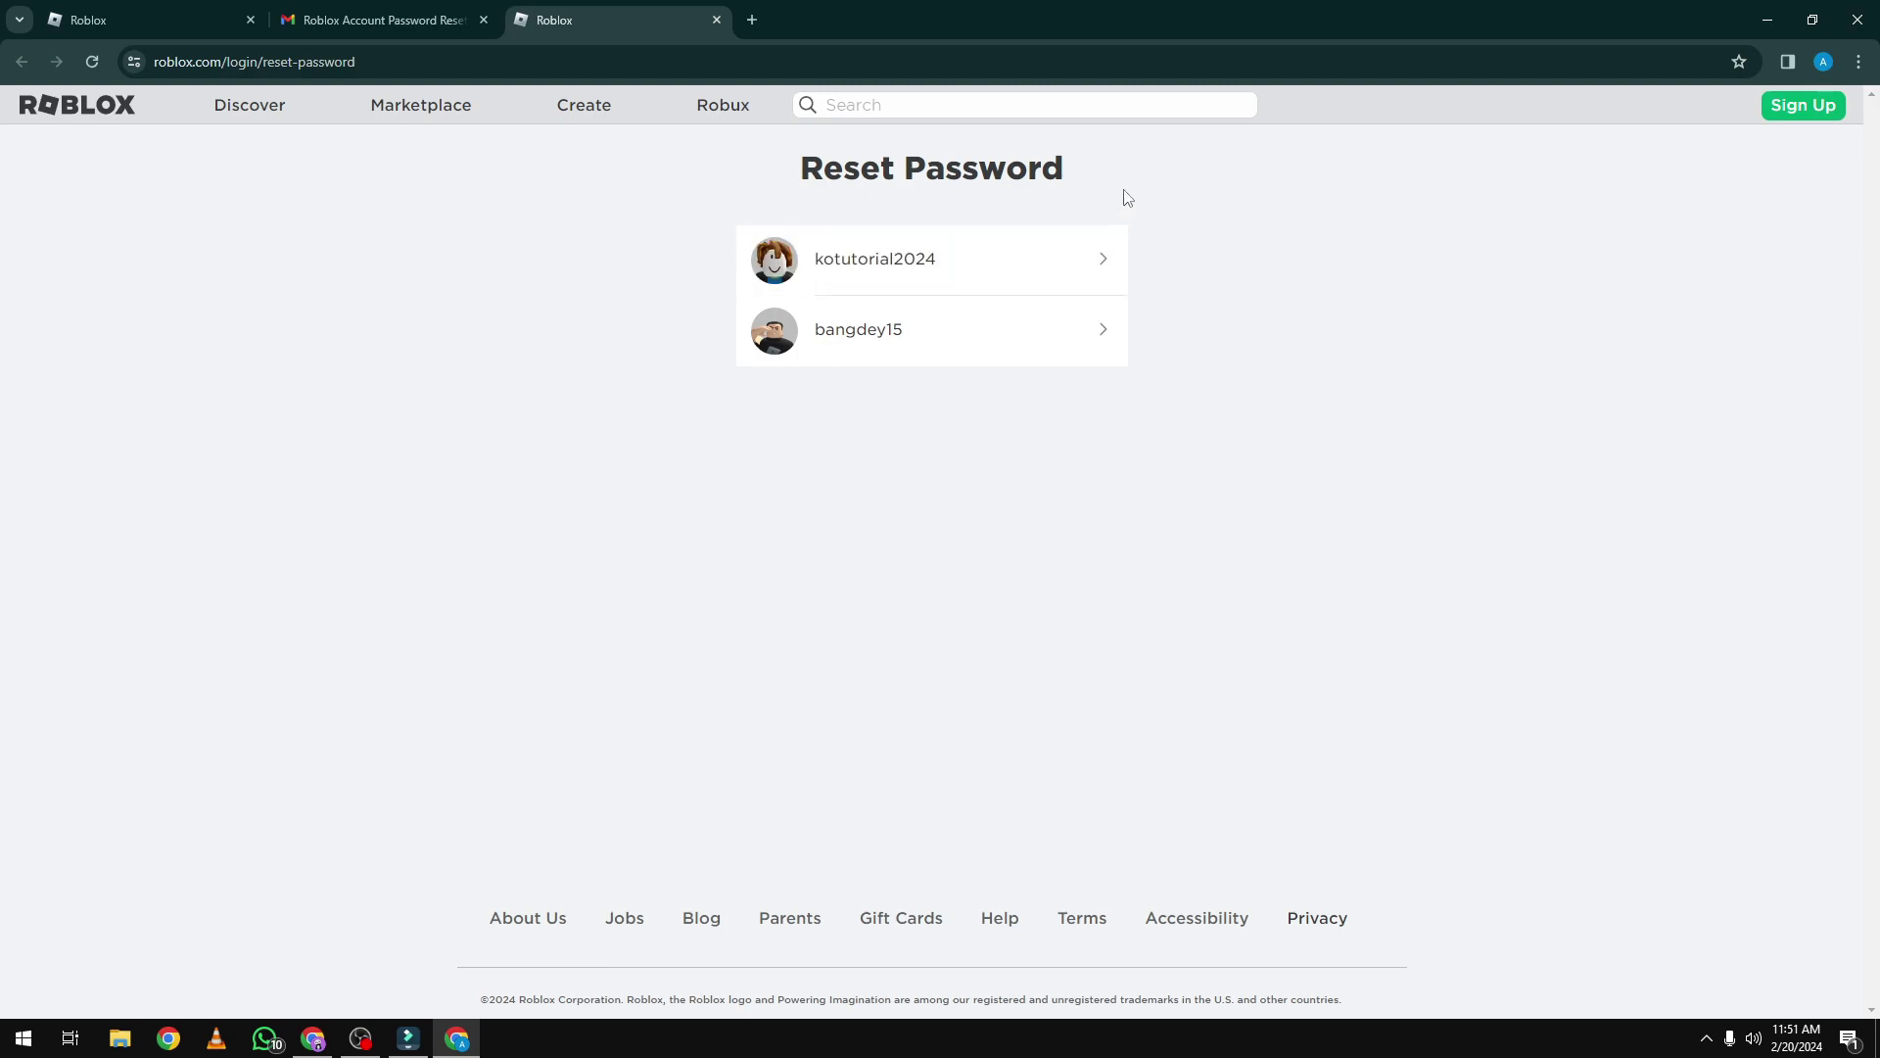
click(924, 269)
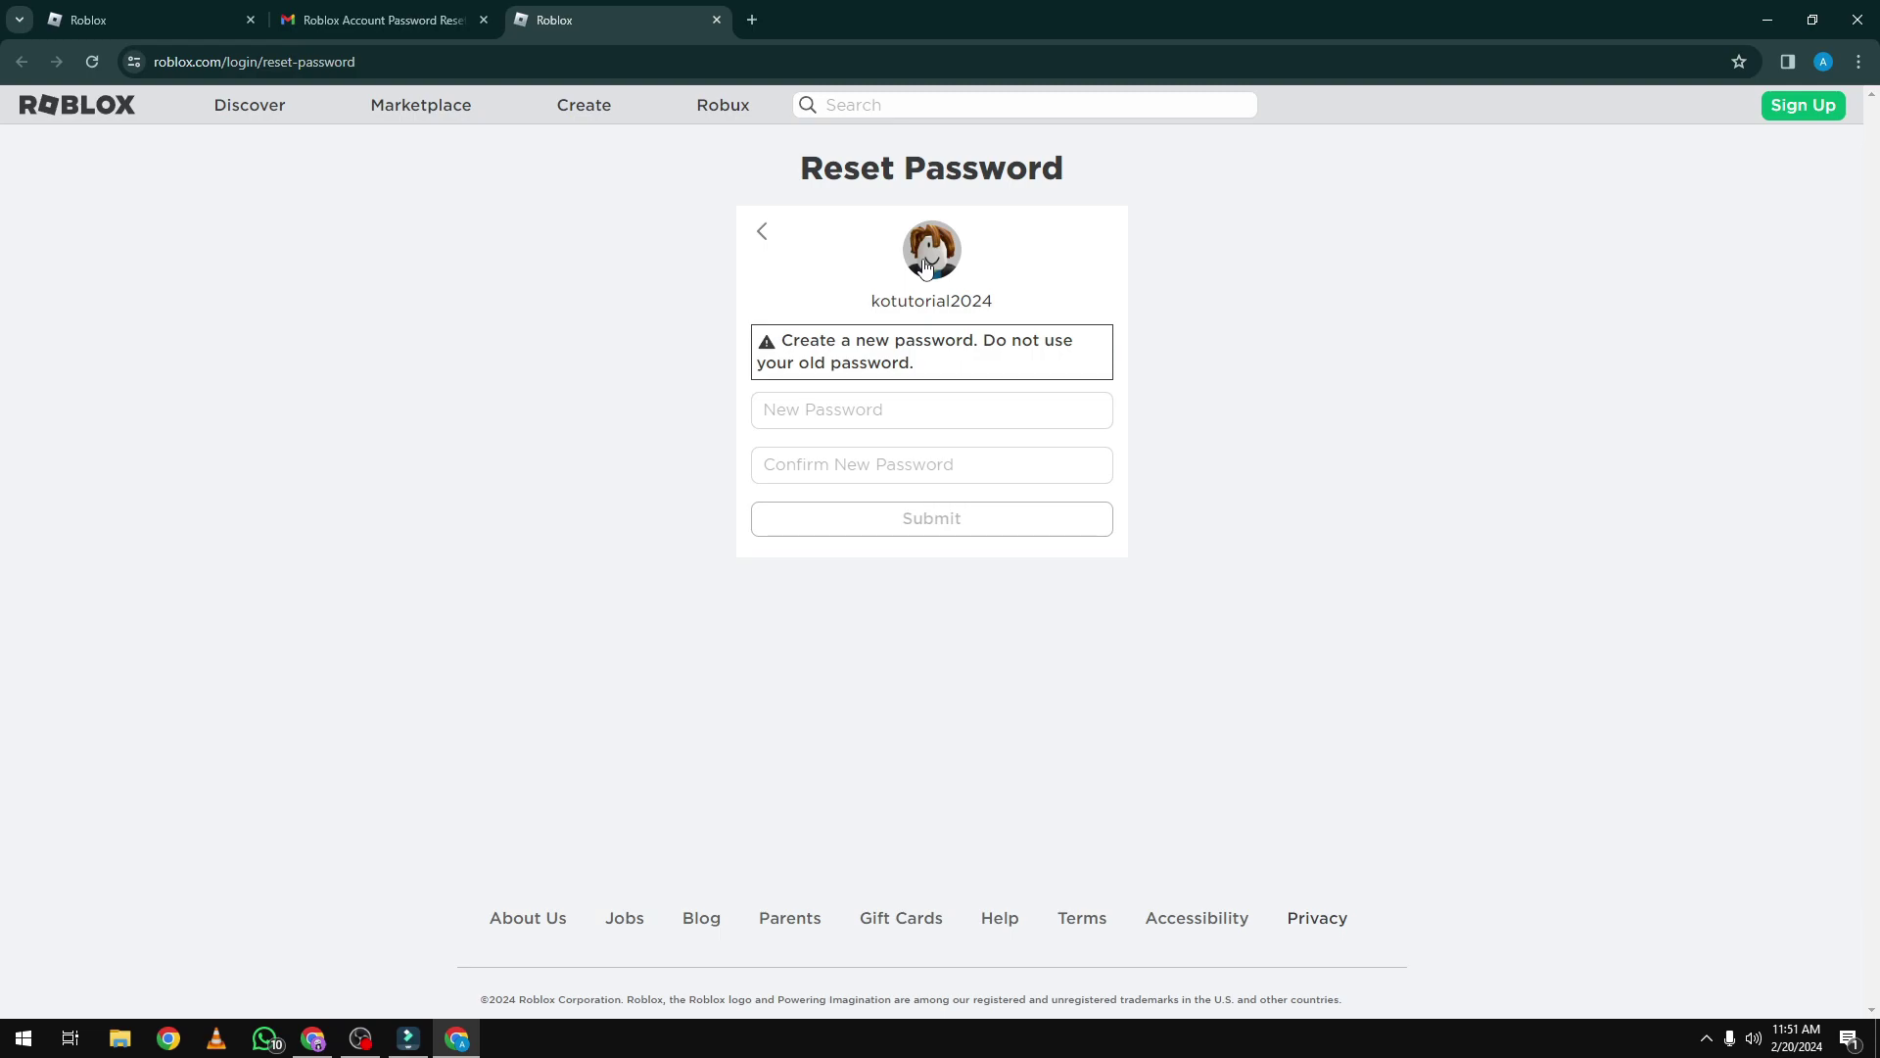
- Enter the new password, repeat it in the confirmation field, and submit the password reset
click(897, 416)
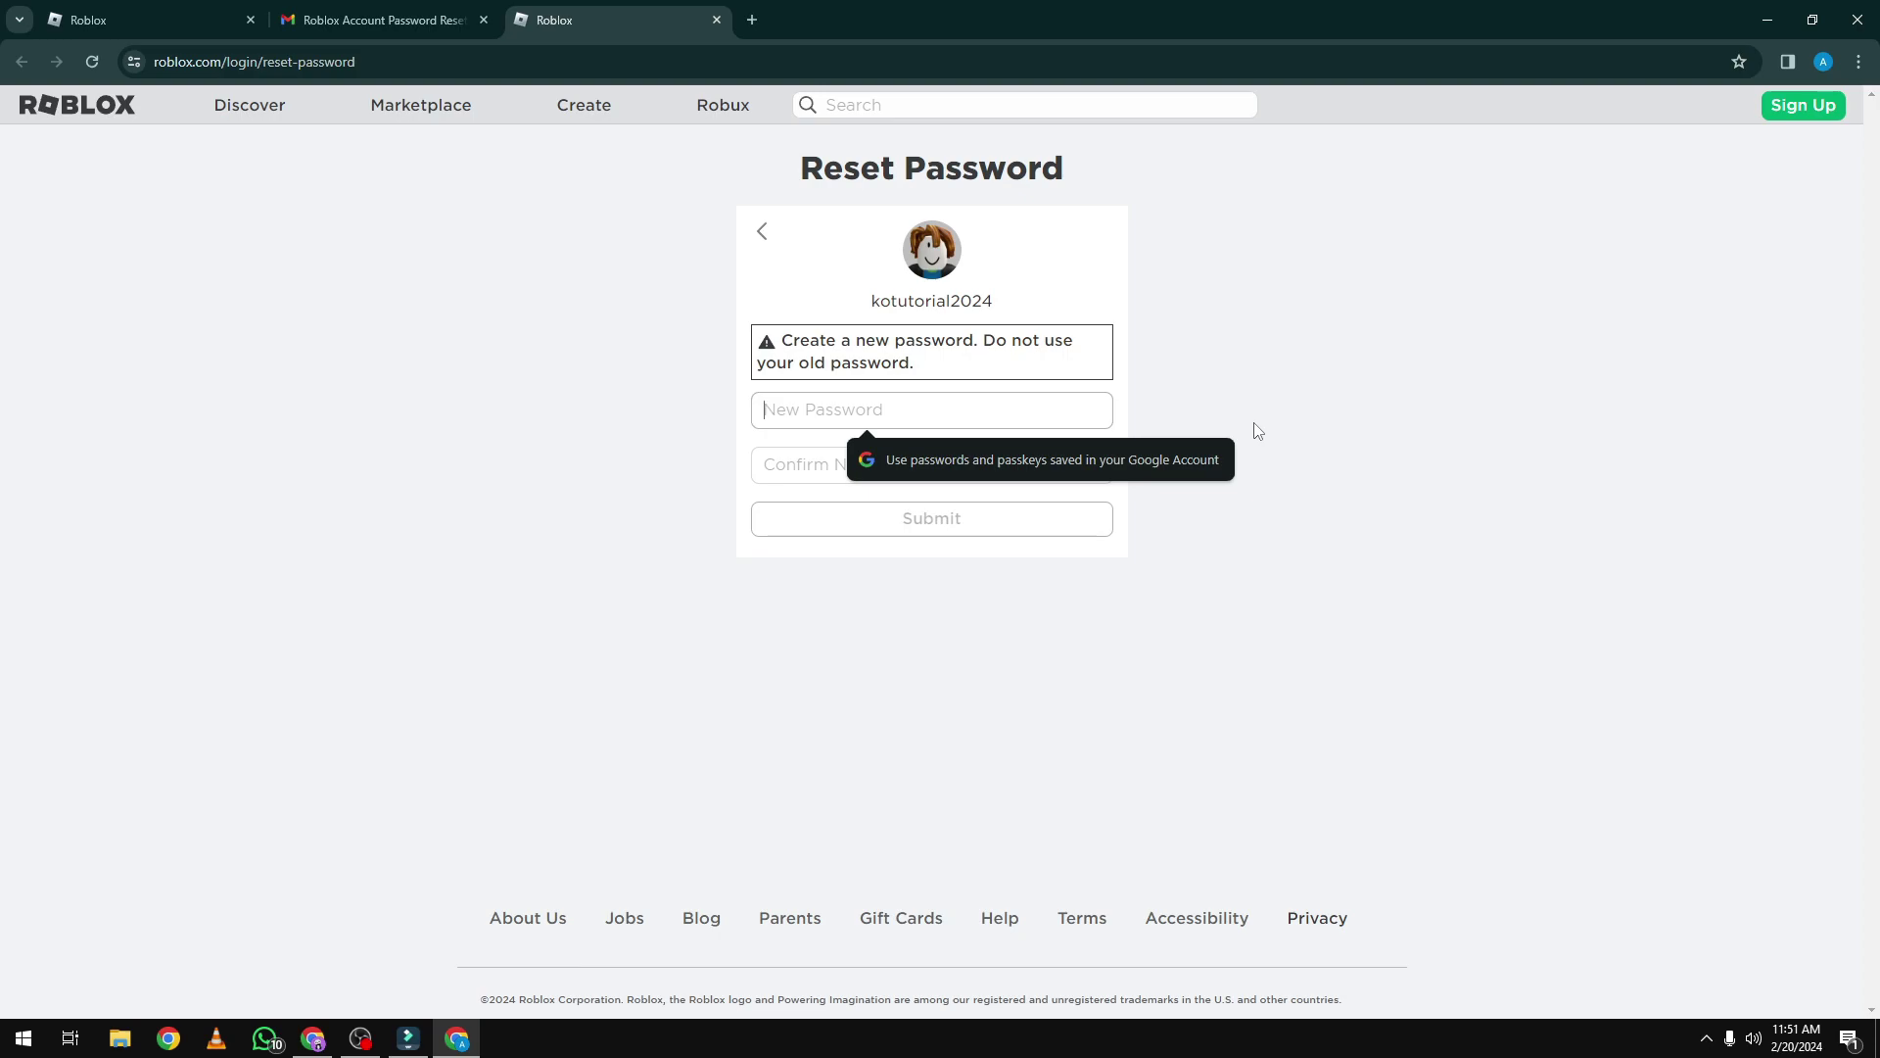
key(ctrl+v)
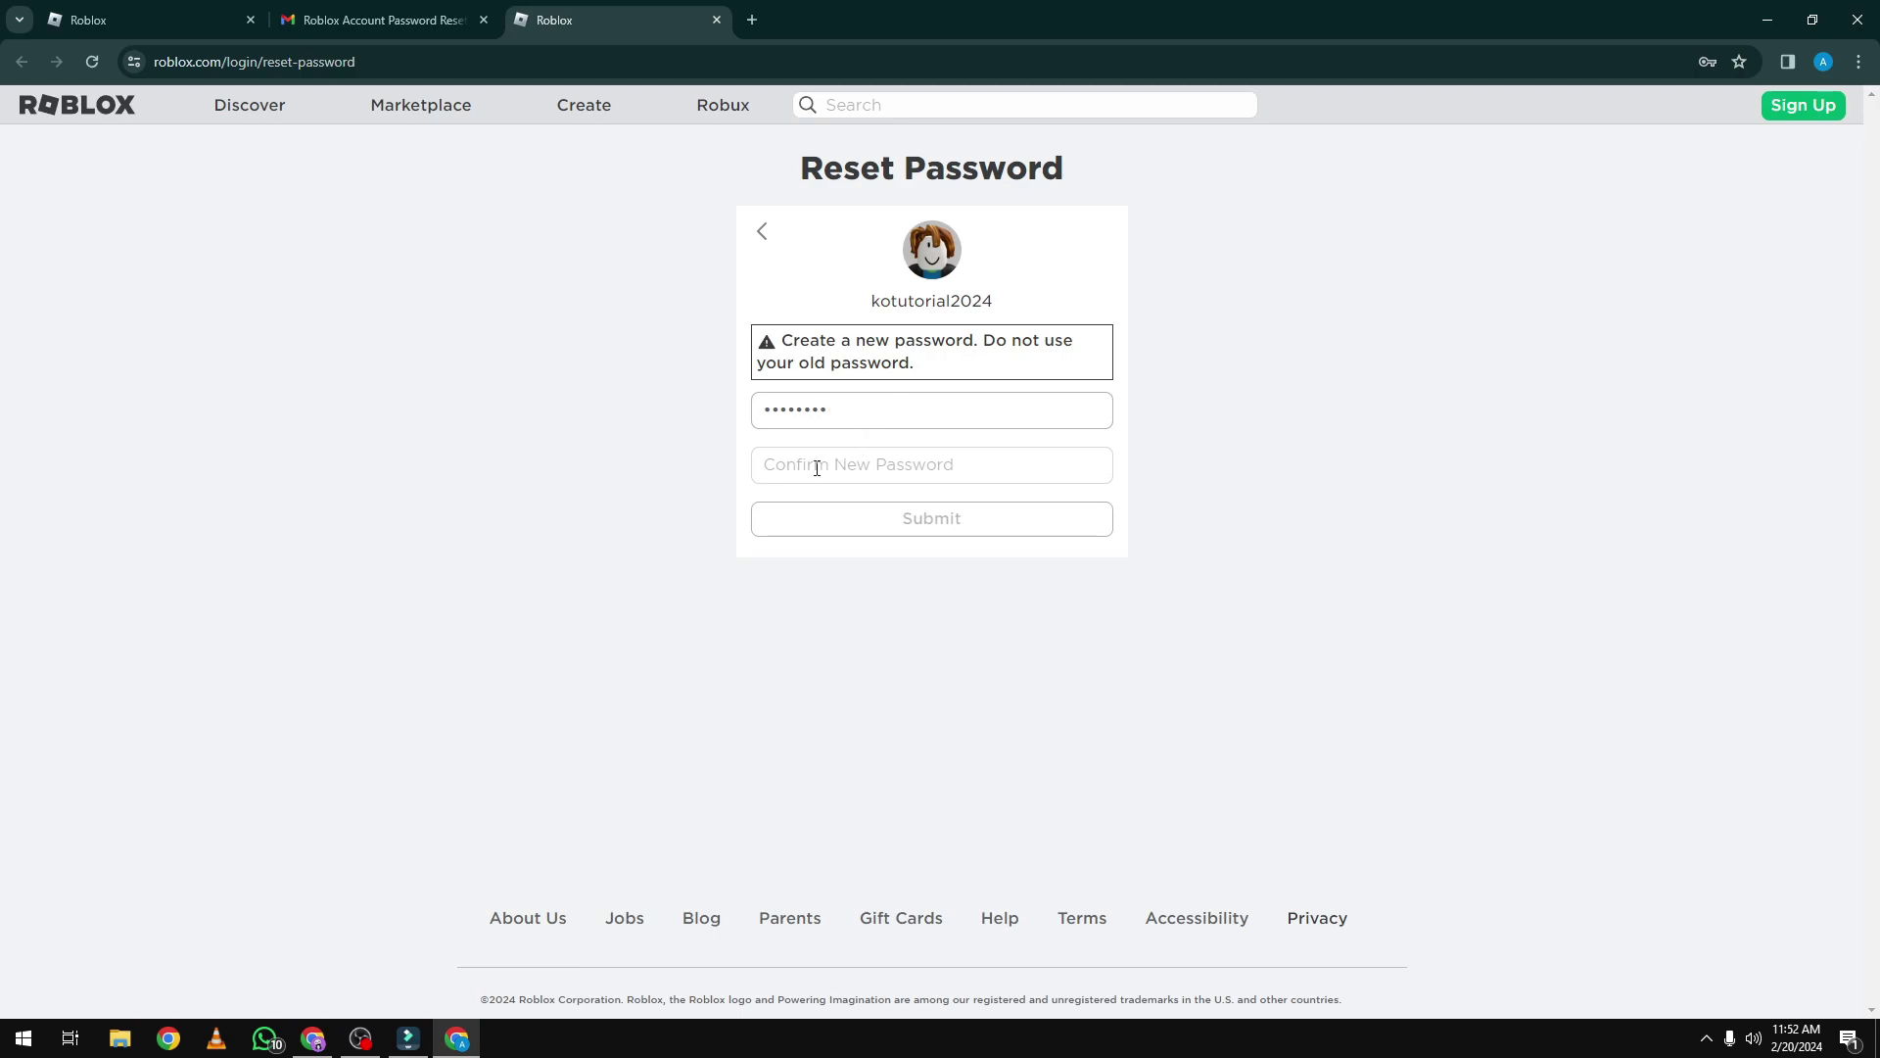
click(817, 469)
drag(819, 423, 714, 416)
click(827, 471)
key(ctrl+v)
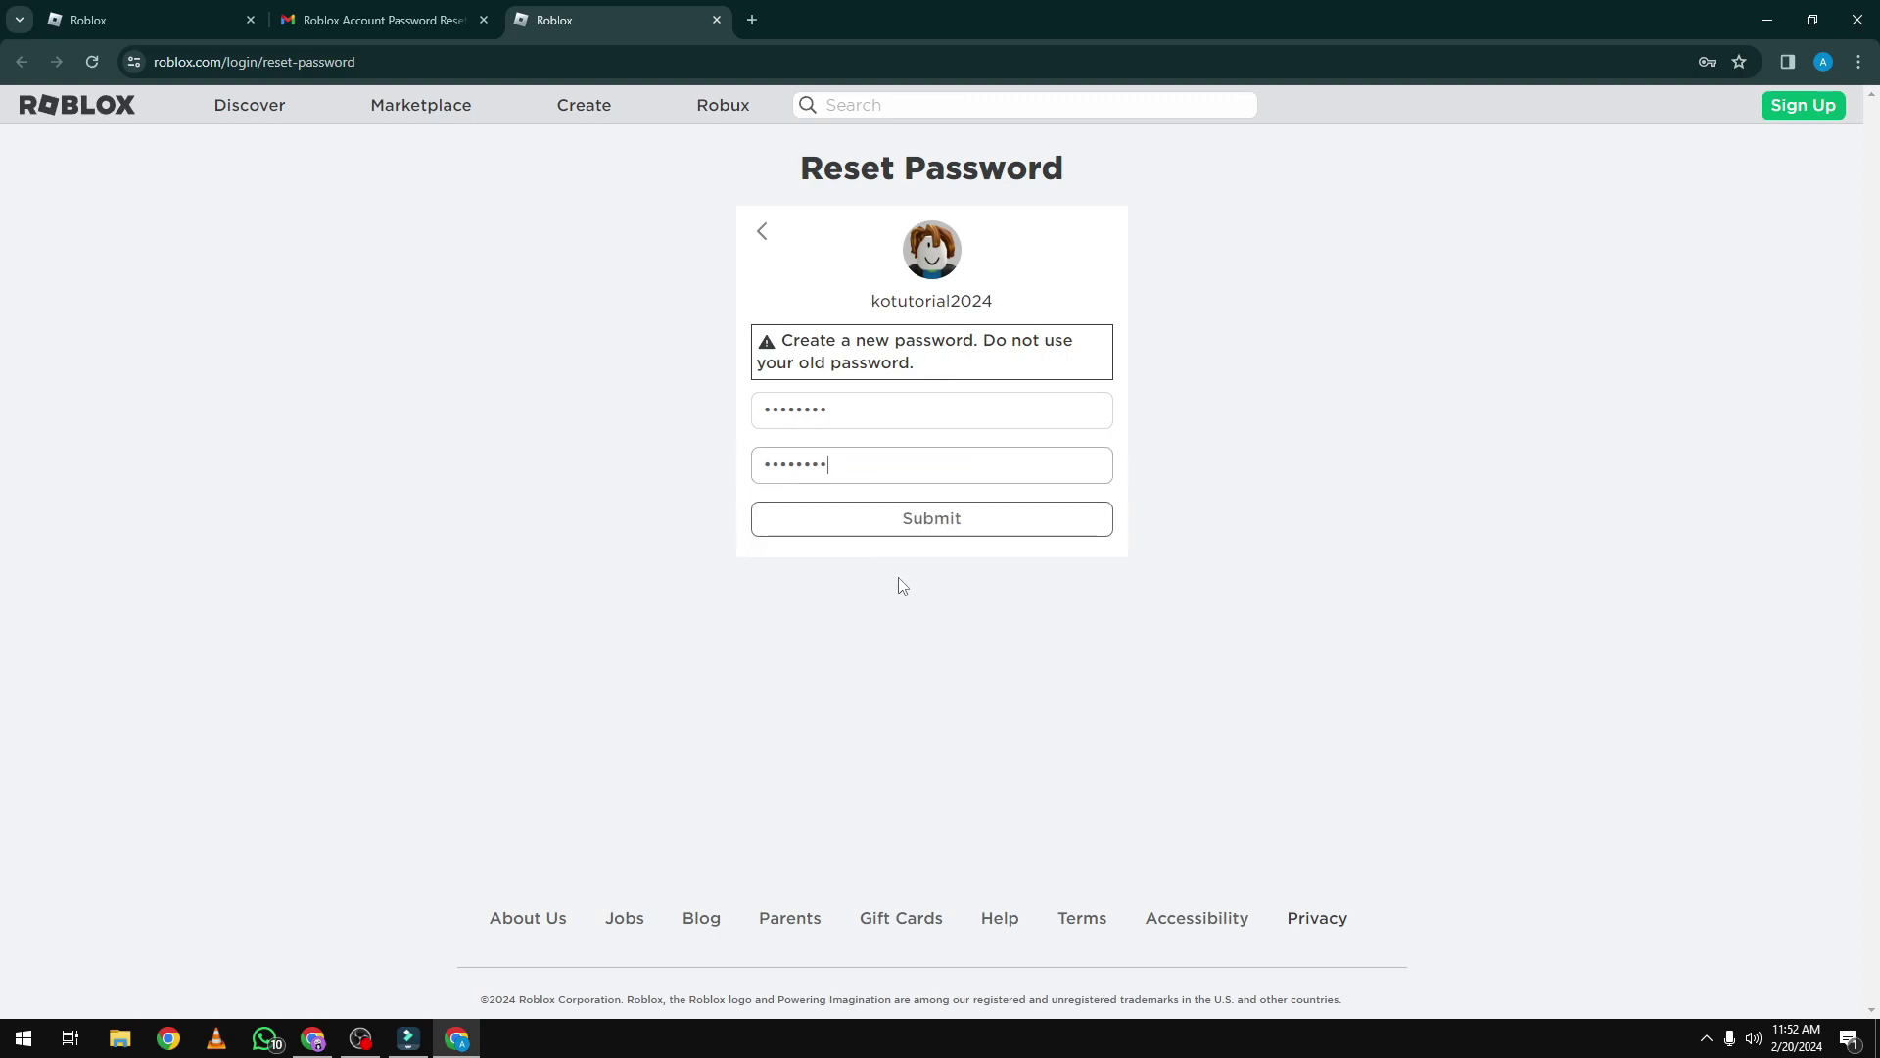
click(932, 531)
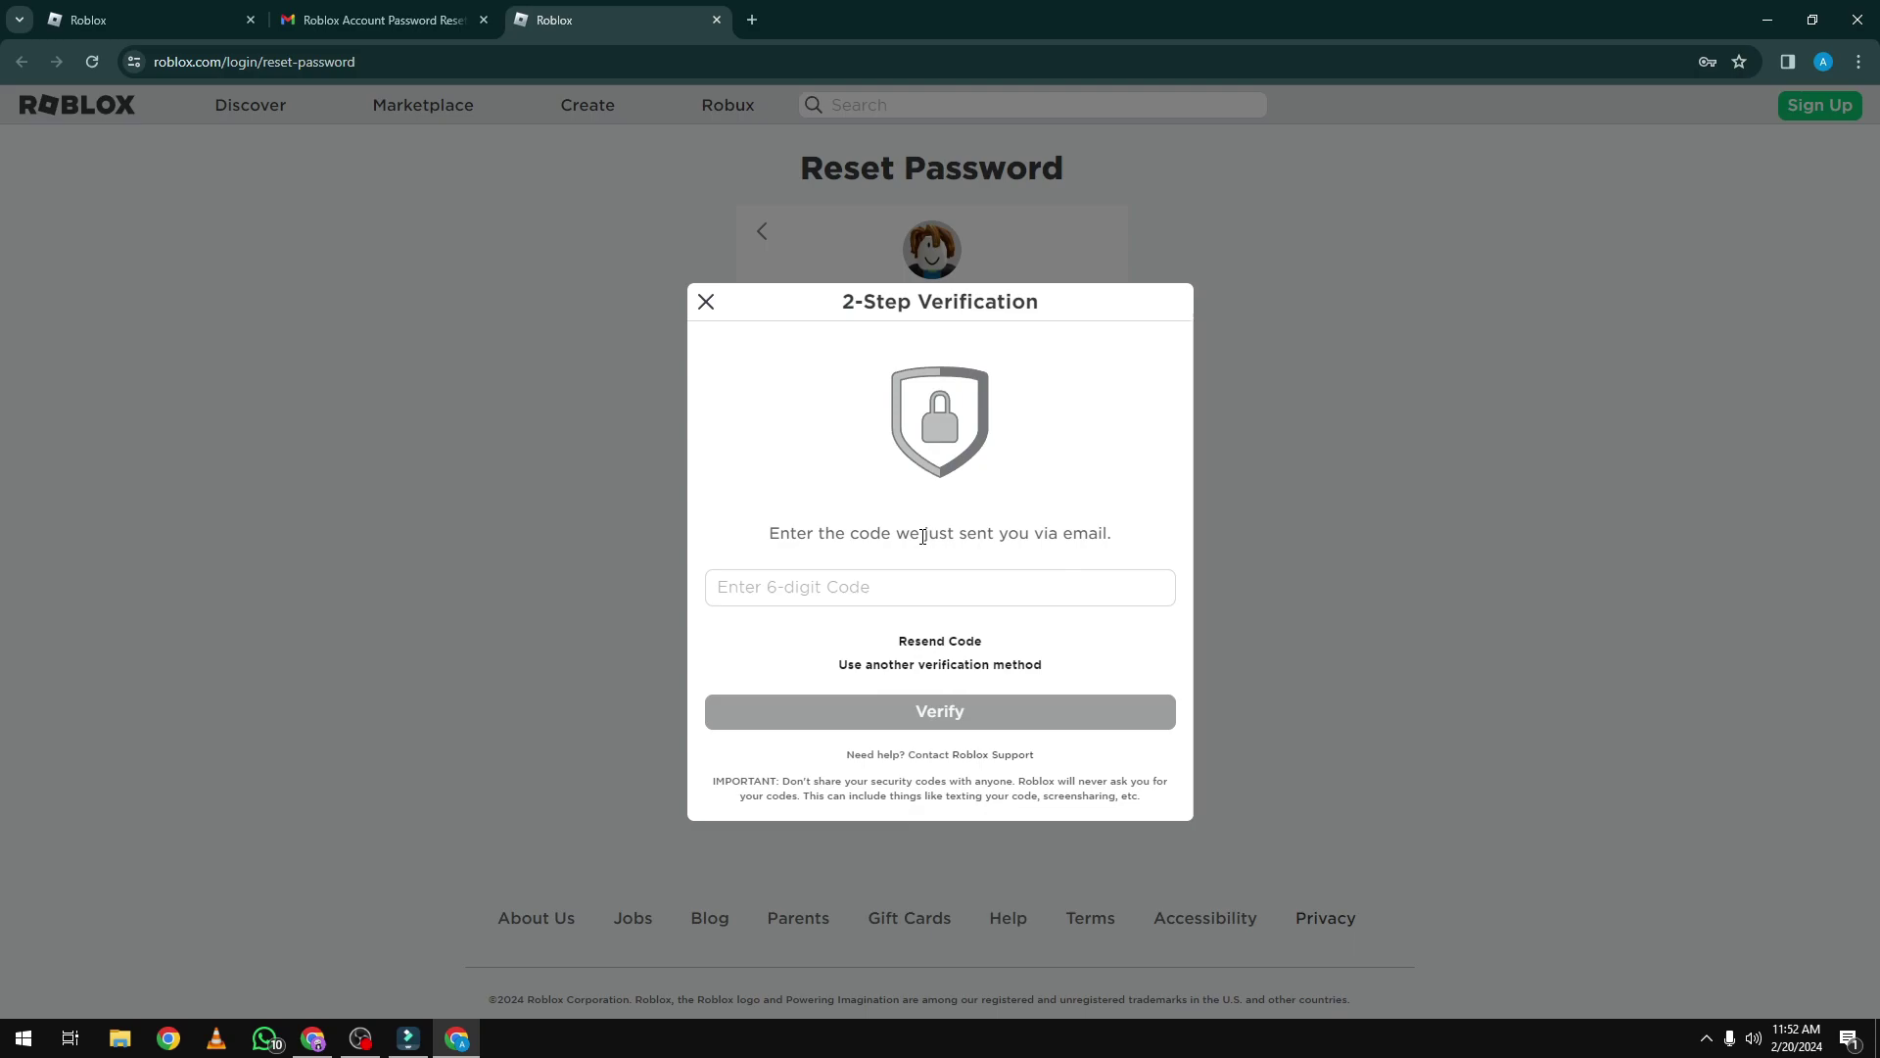
- Switch to Gmail, open the newest Roblox password reset request email, and copy its two-step verification code
click(383, 6)
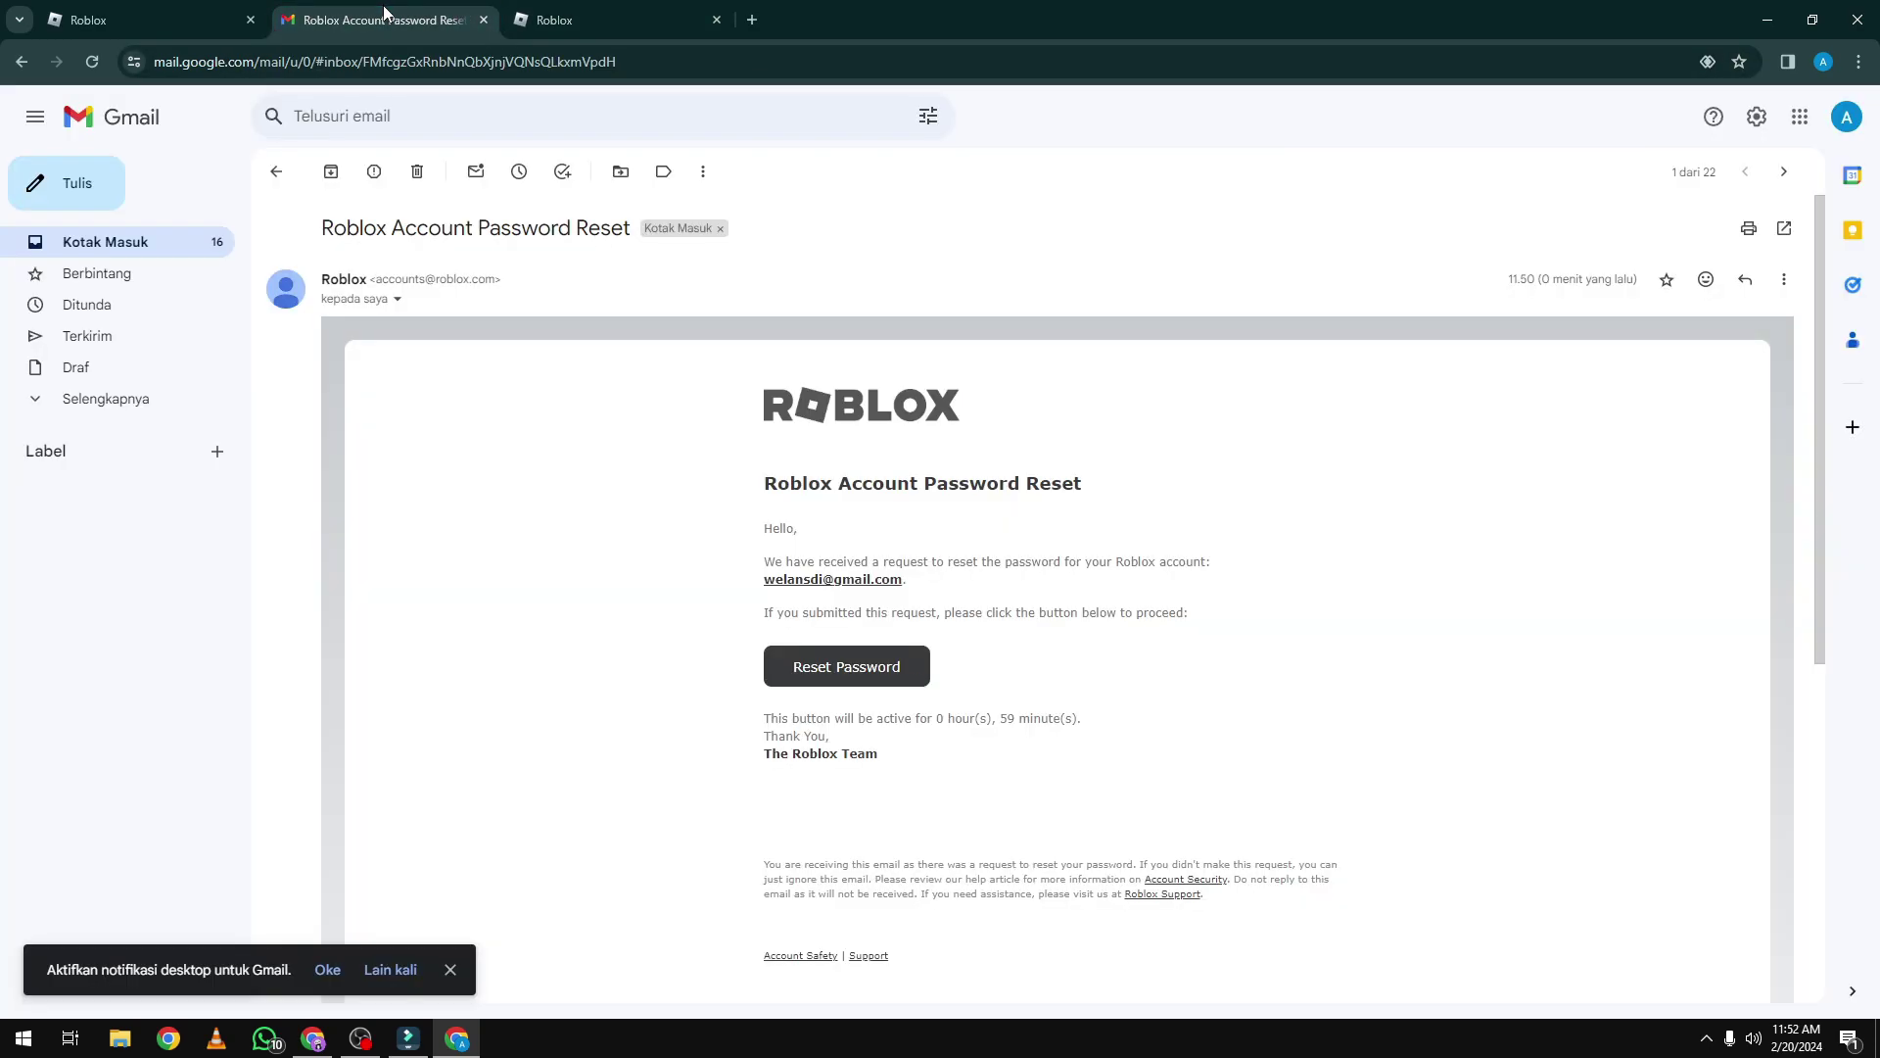
click(165, 244)
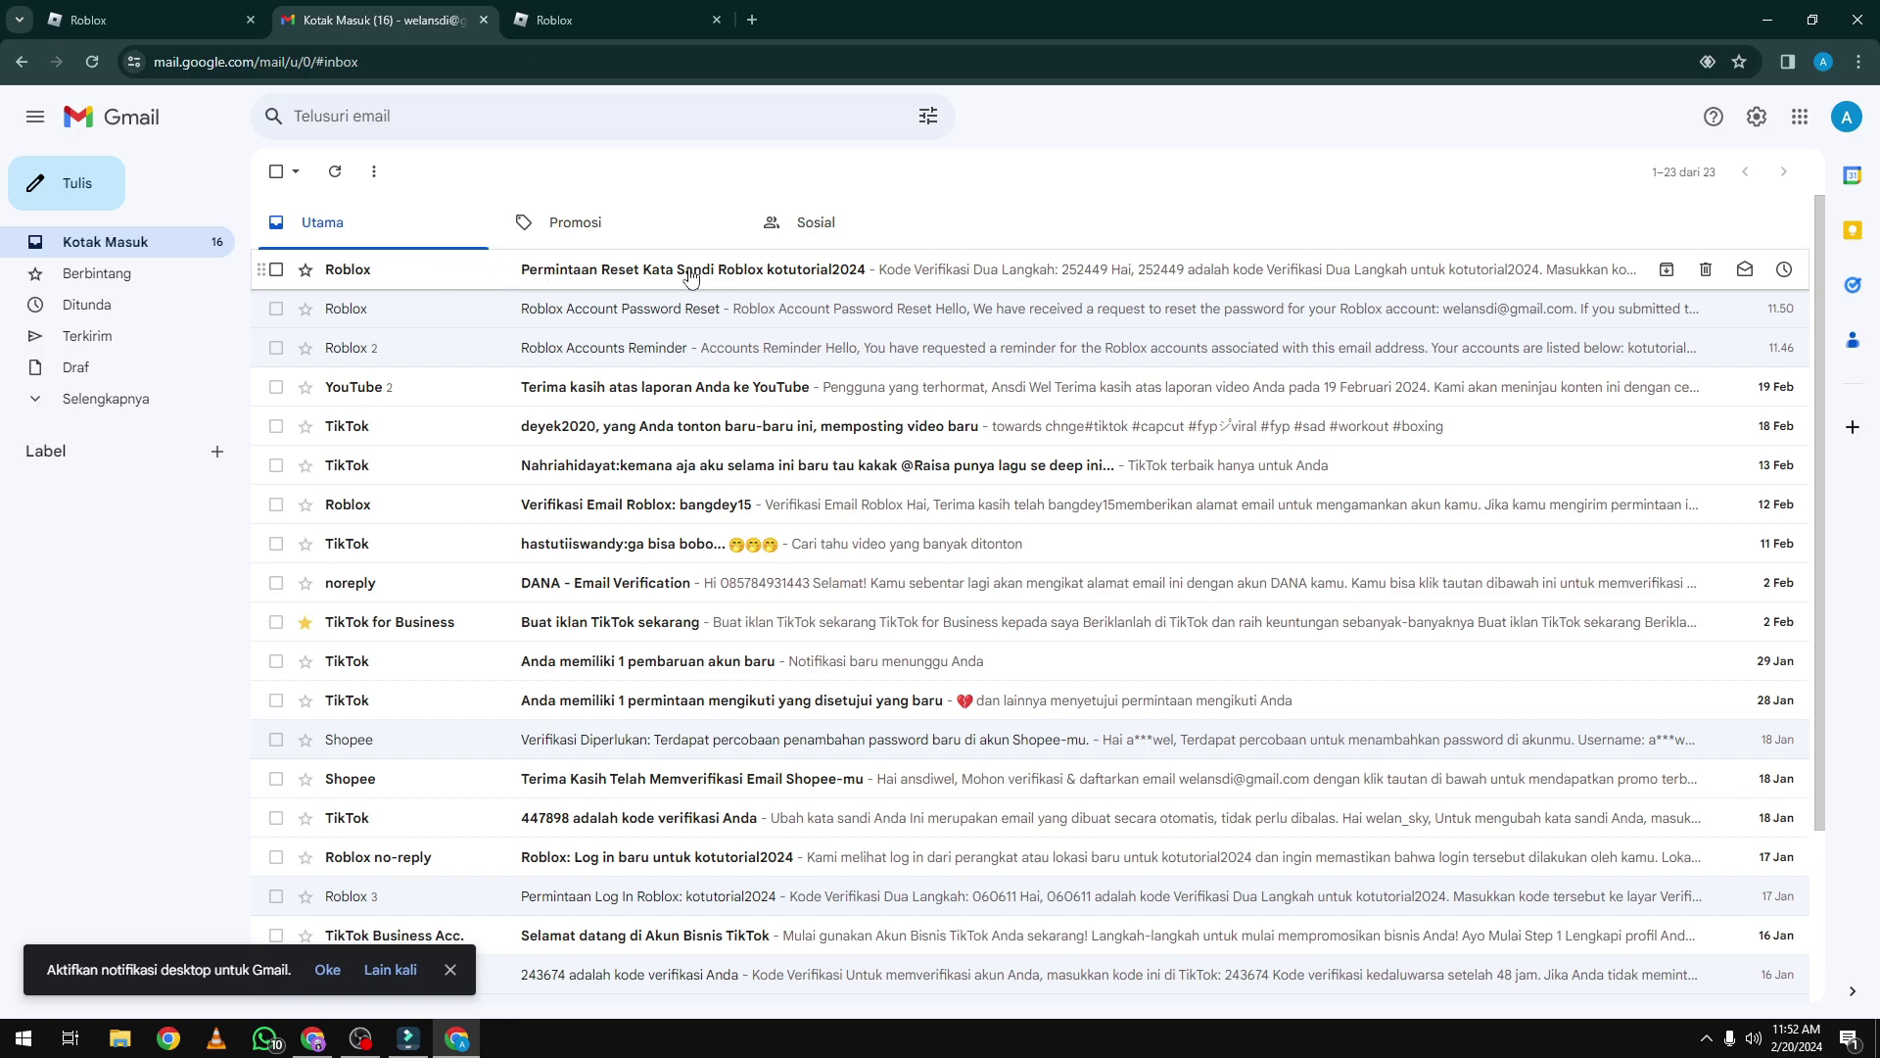
click(727, 280)
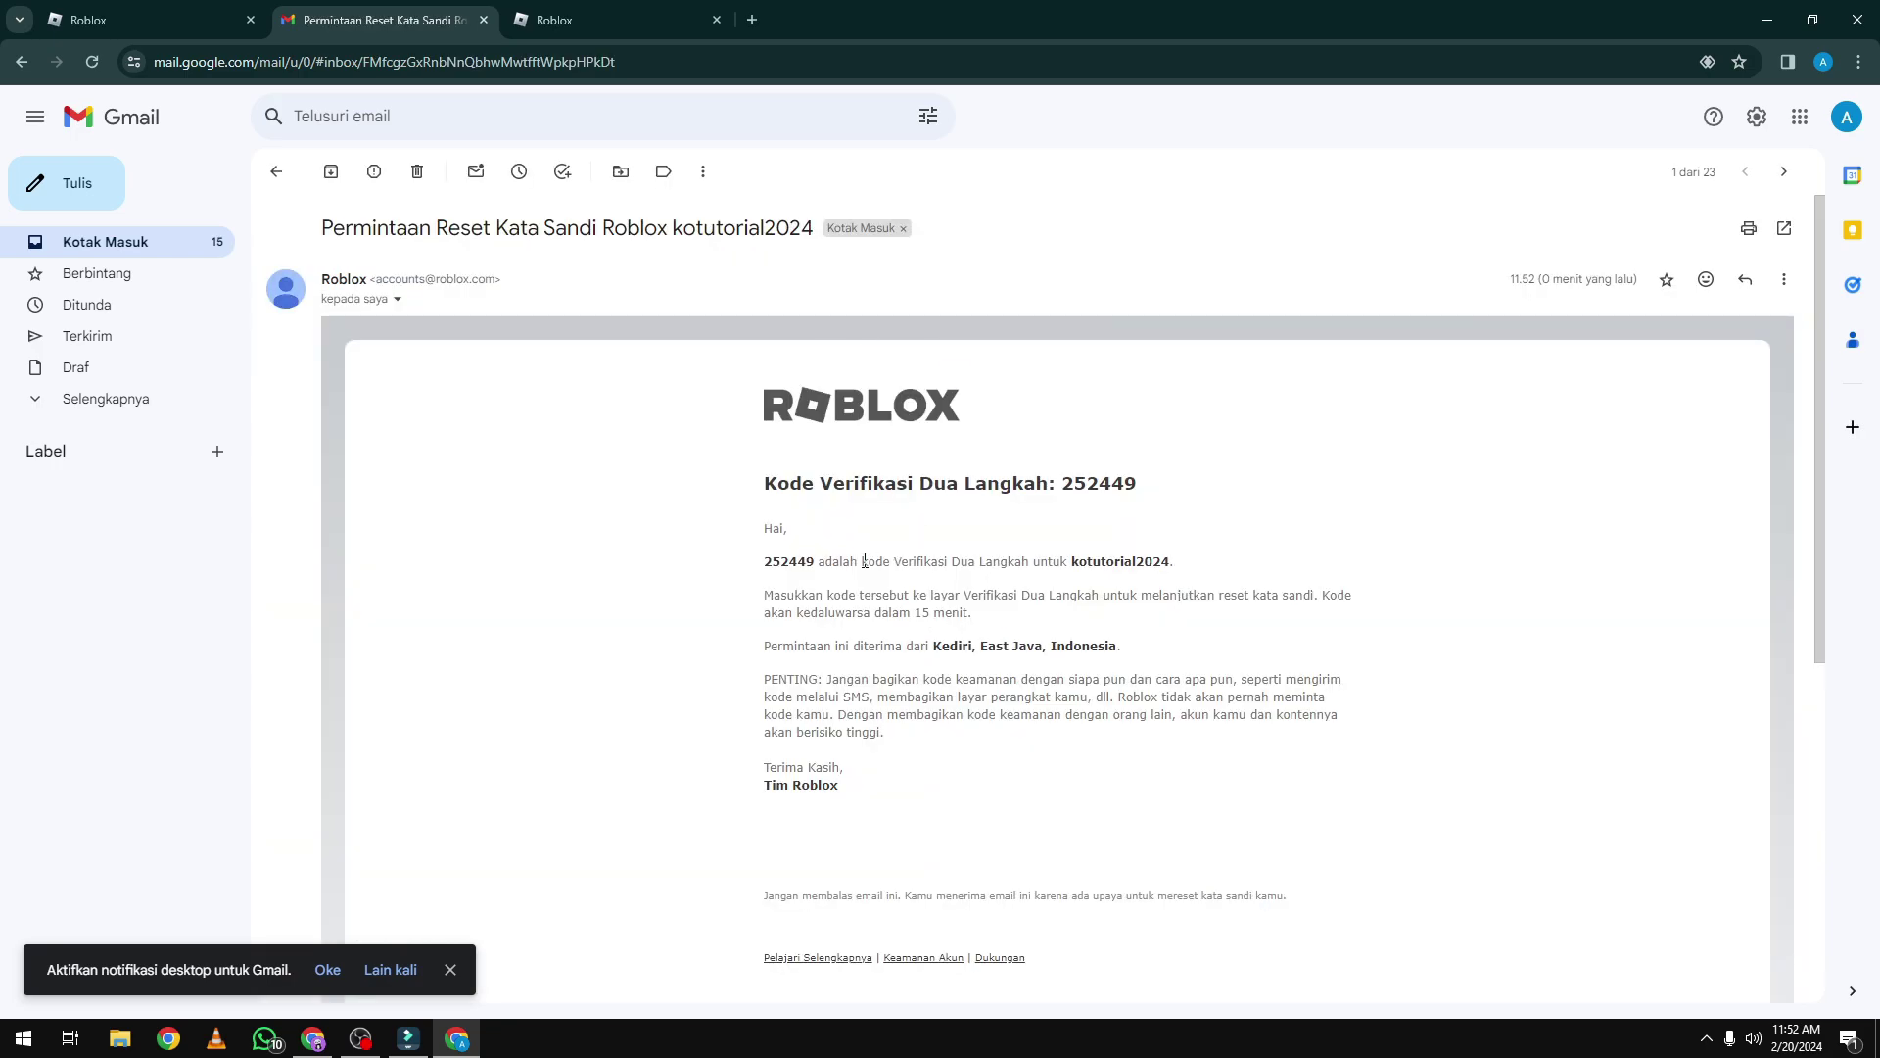
double_click(1119, 482)
right_click(1098, 480)
click(1138, 509)
- Return to the Roblox reset page, paste the verification code into the 2-Step Verification form, and verify it
click(618, 16)
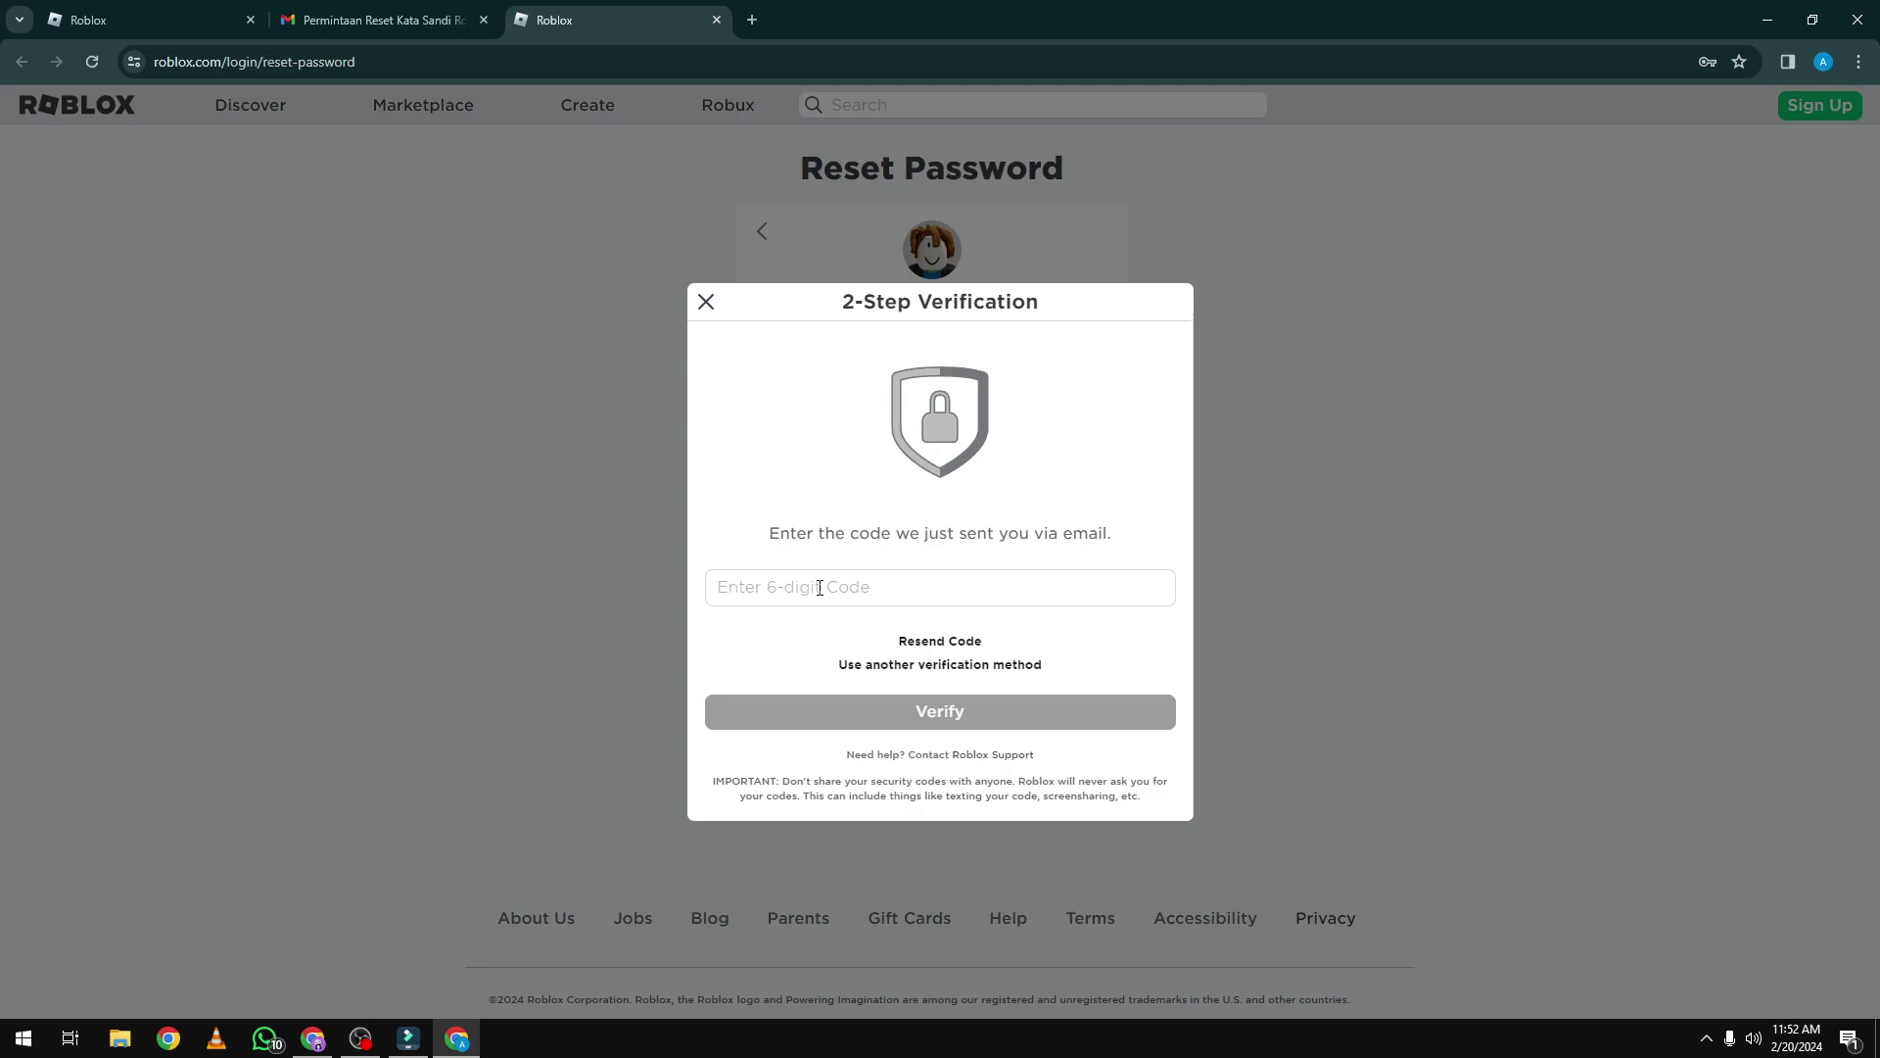
click(384, 20)
click(676, 19)
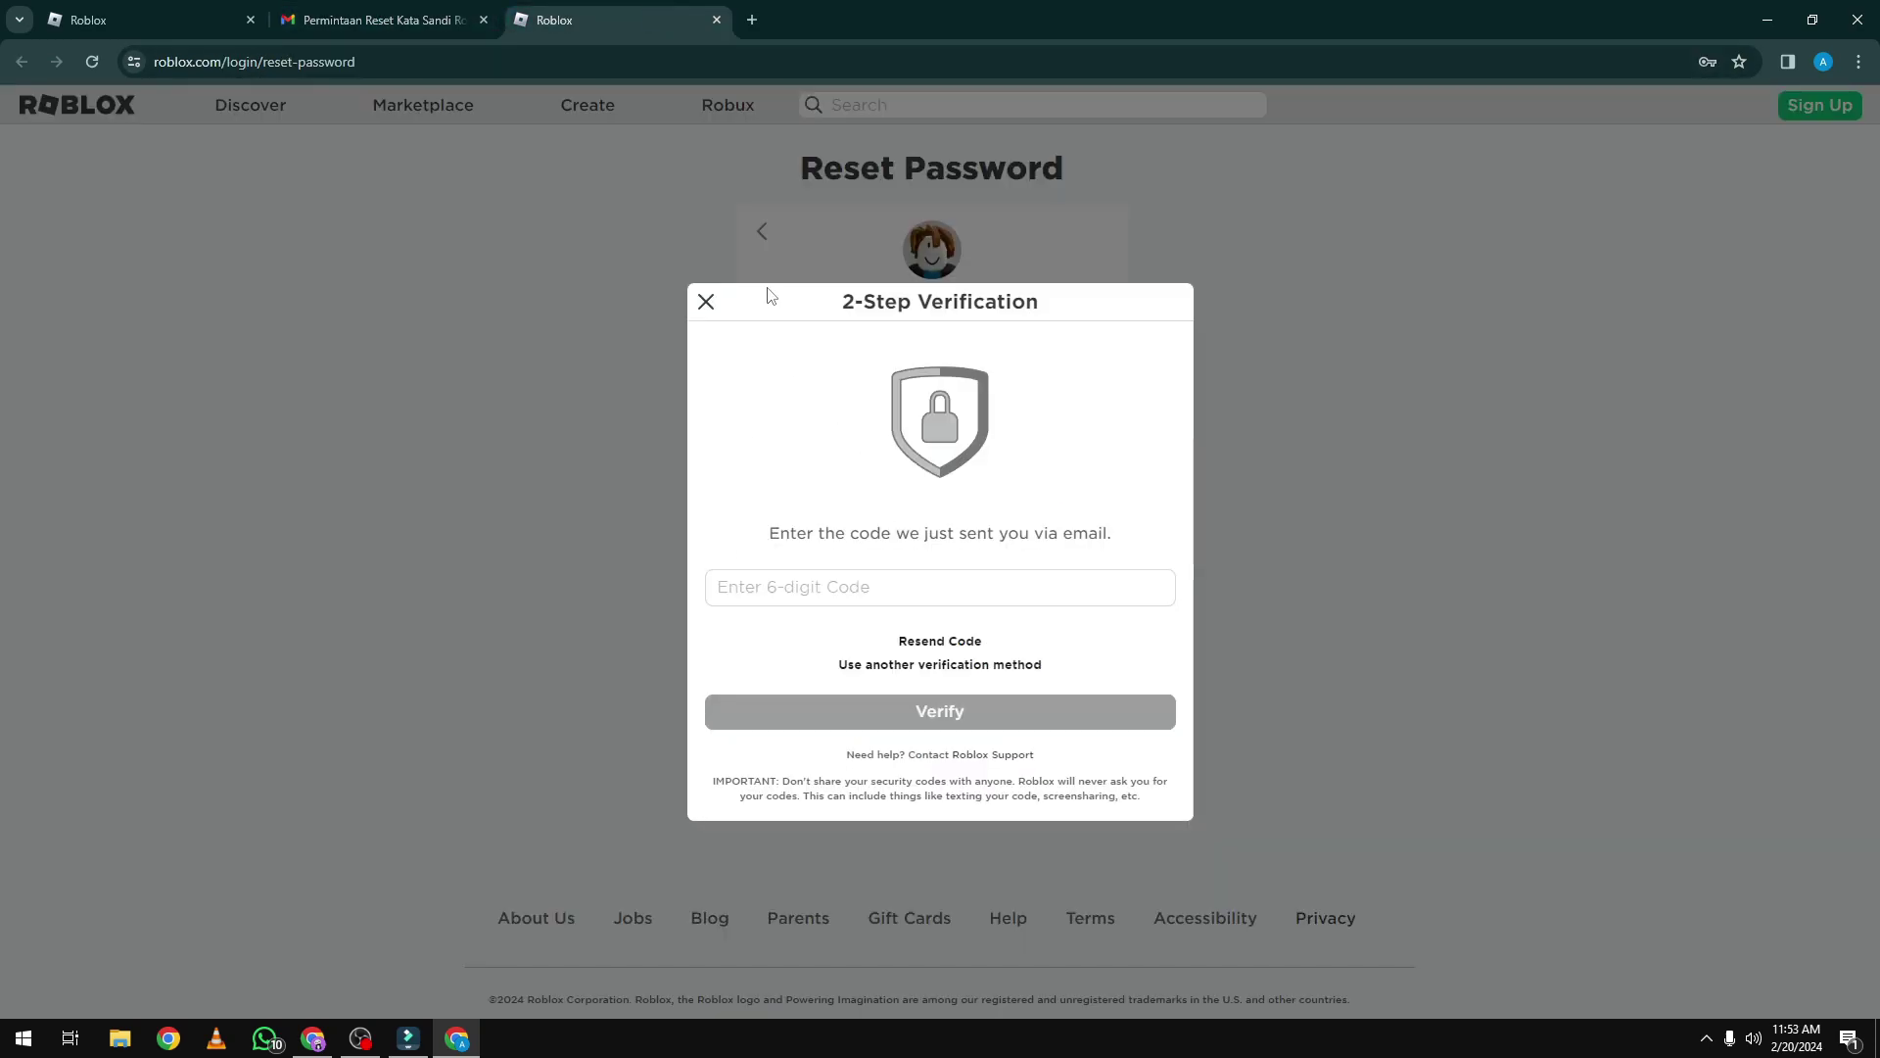
right_click(829, 593)
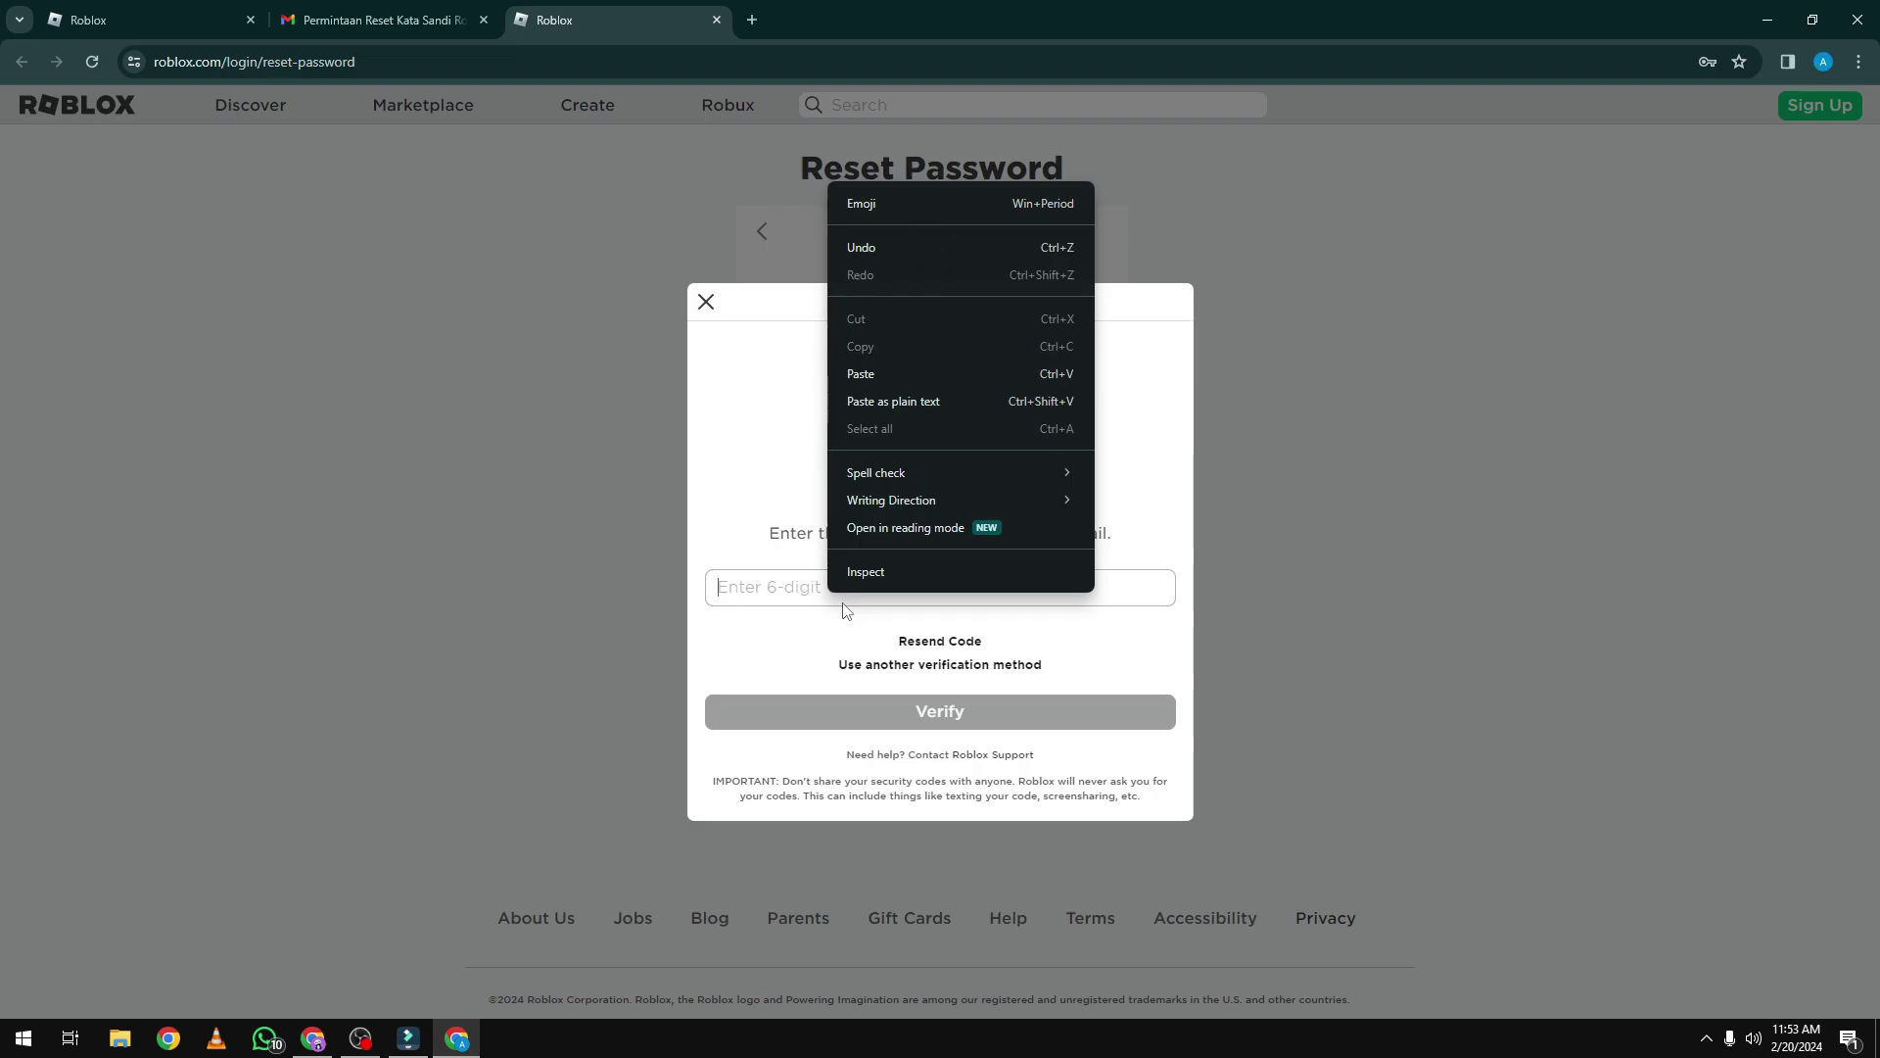
click(907, 375)
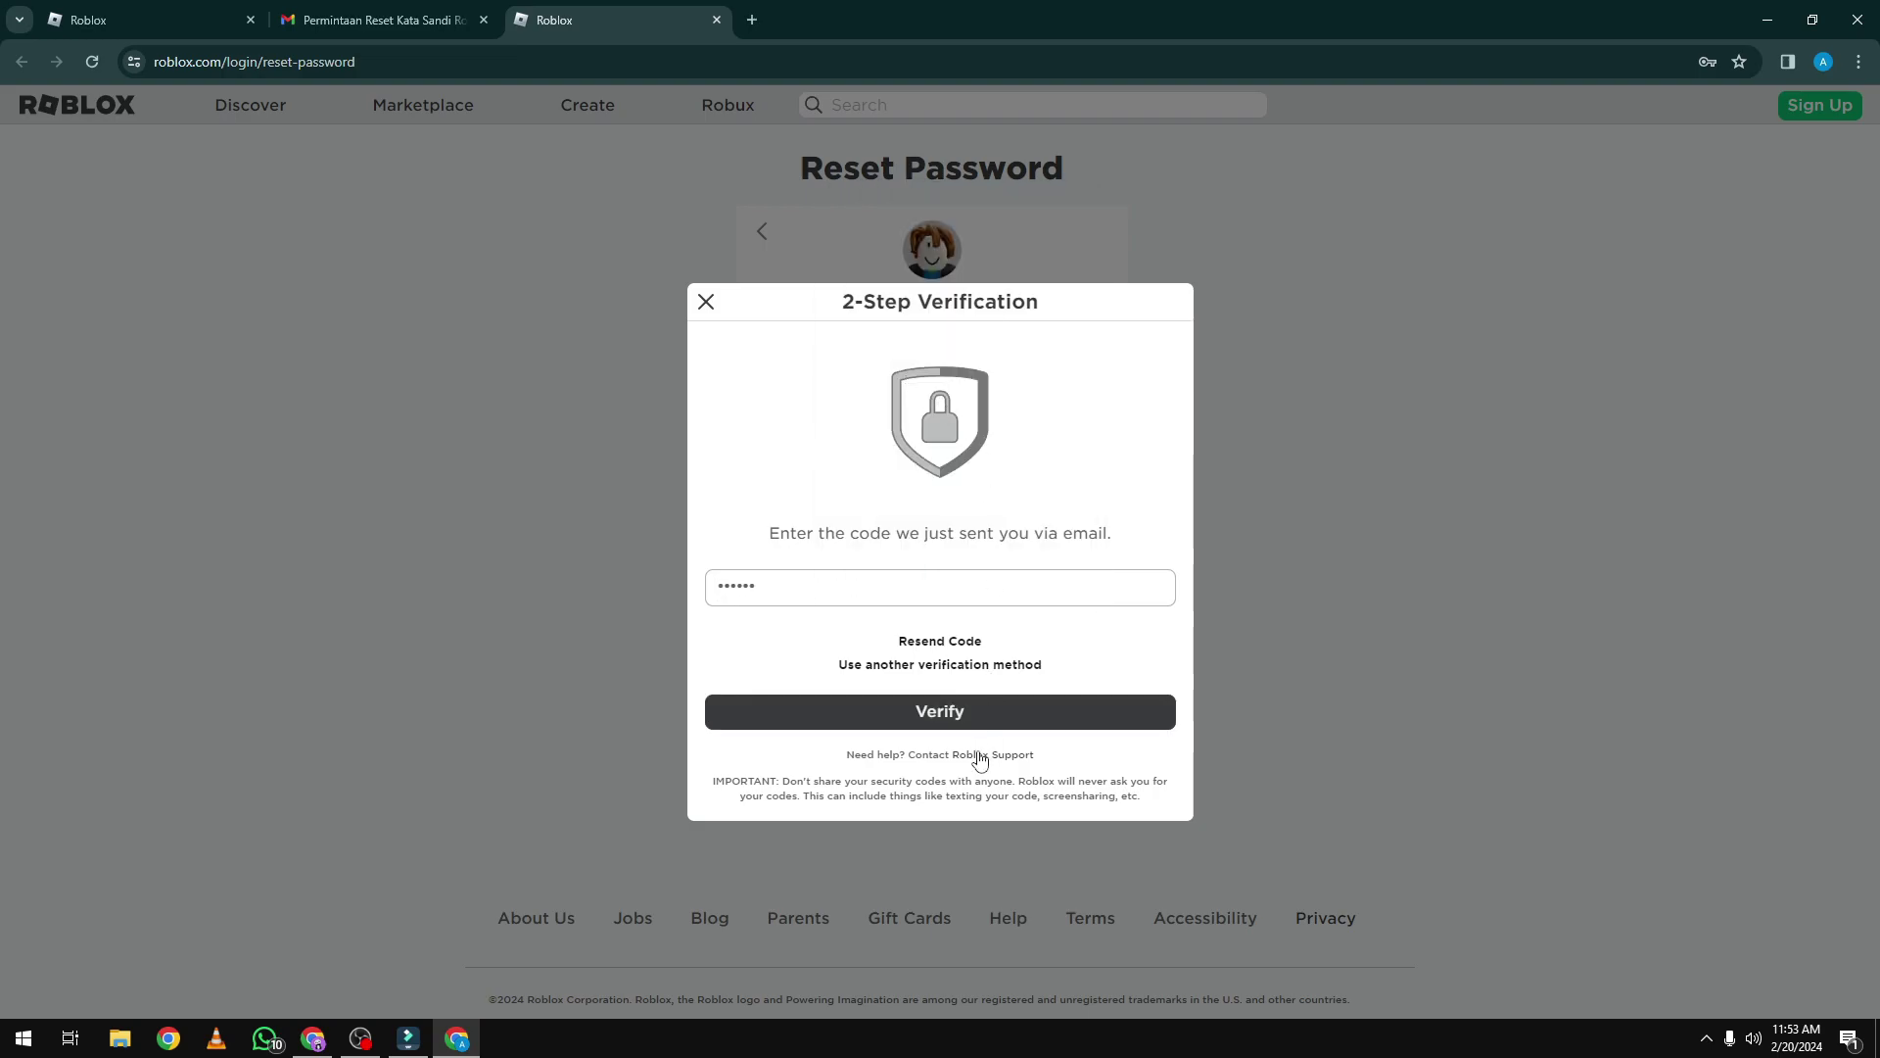
click(920, 725)
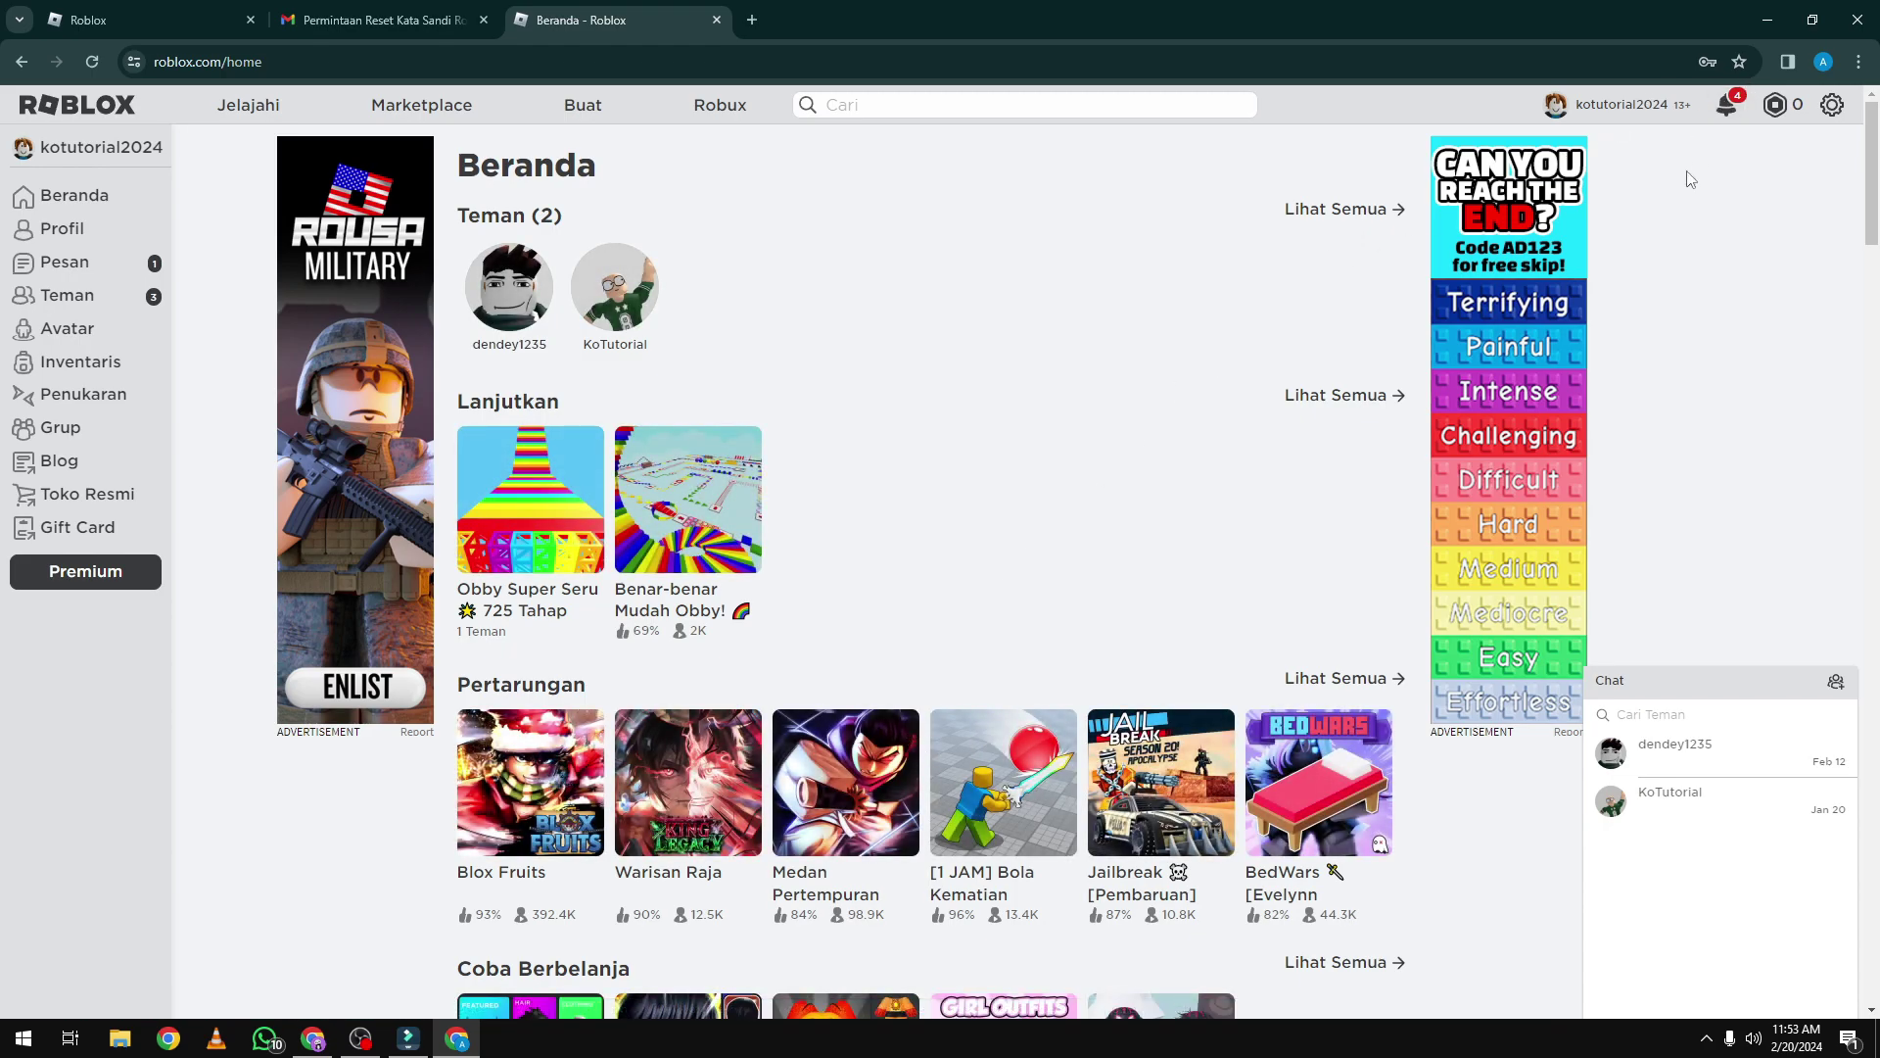
scroll(950, 558, down, 5)
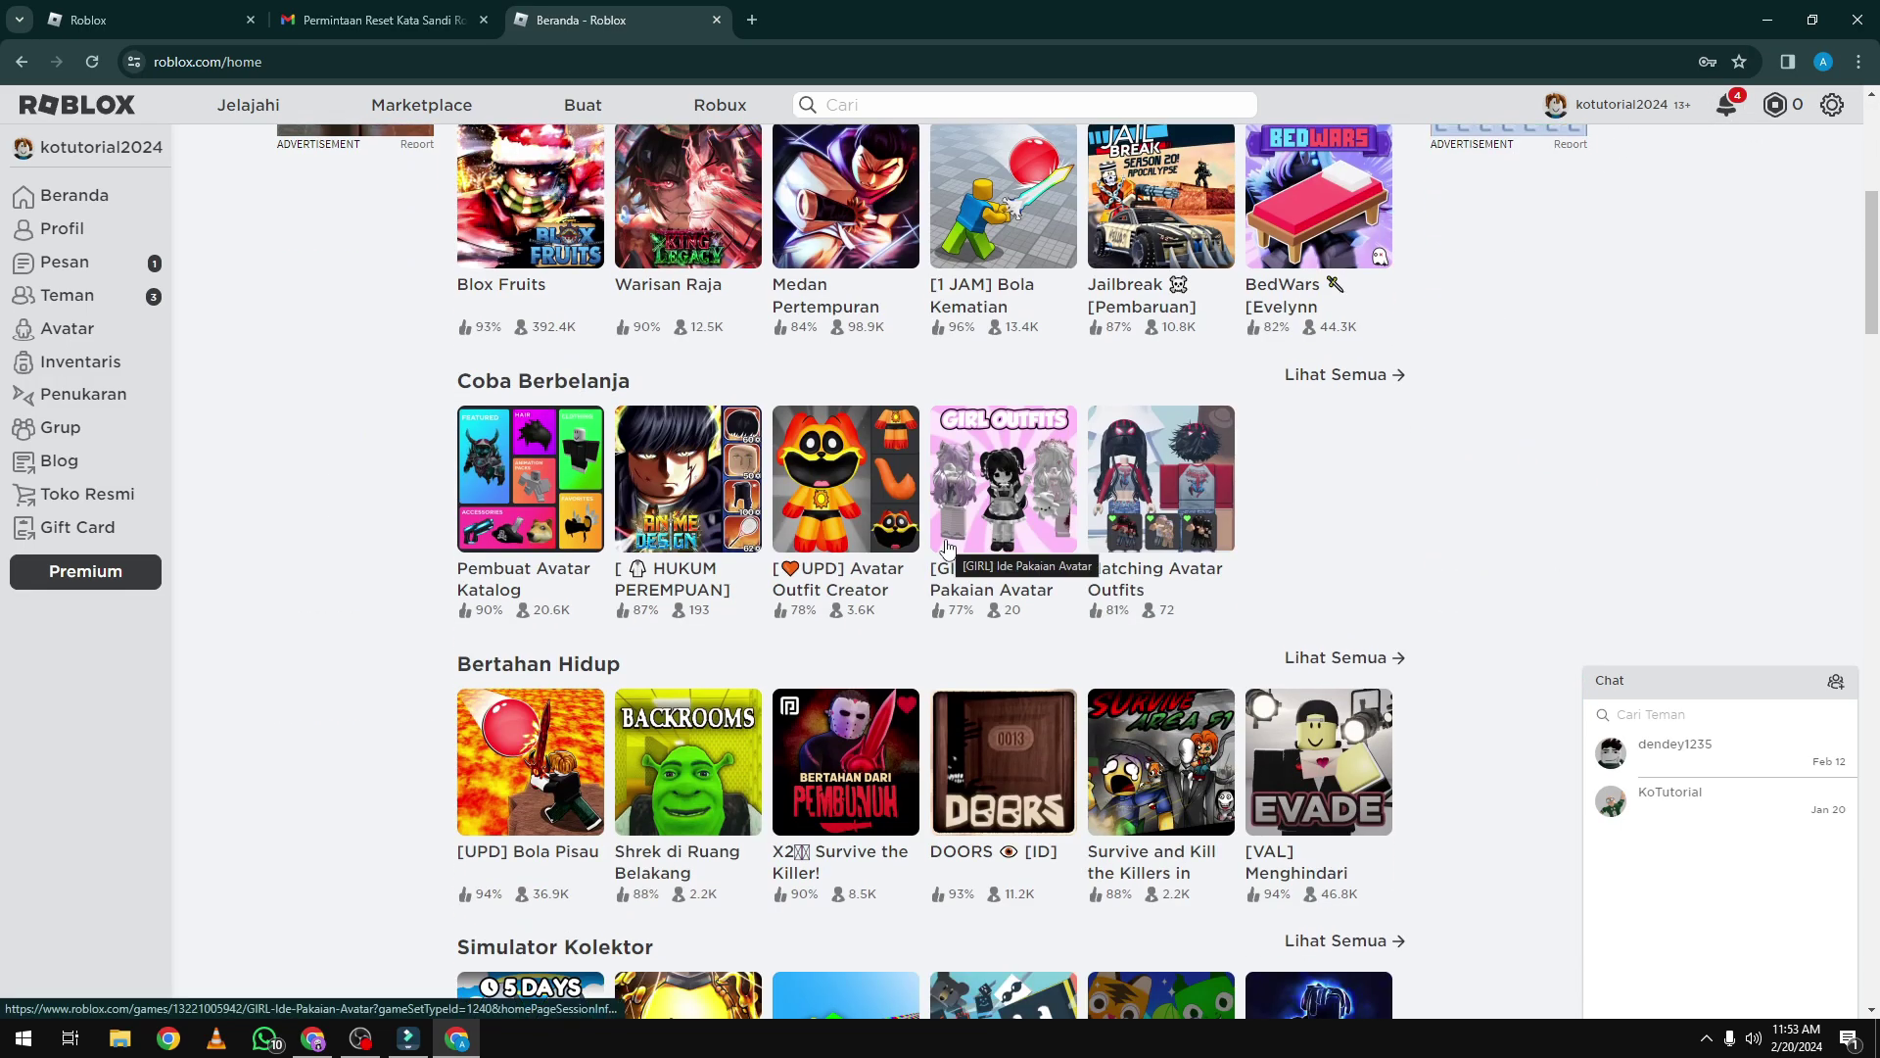